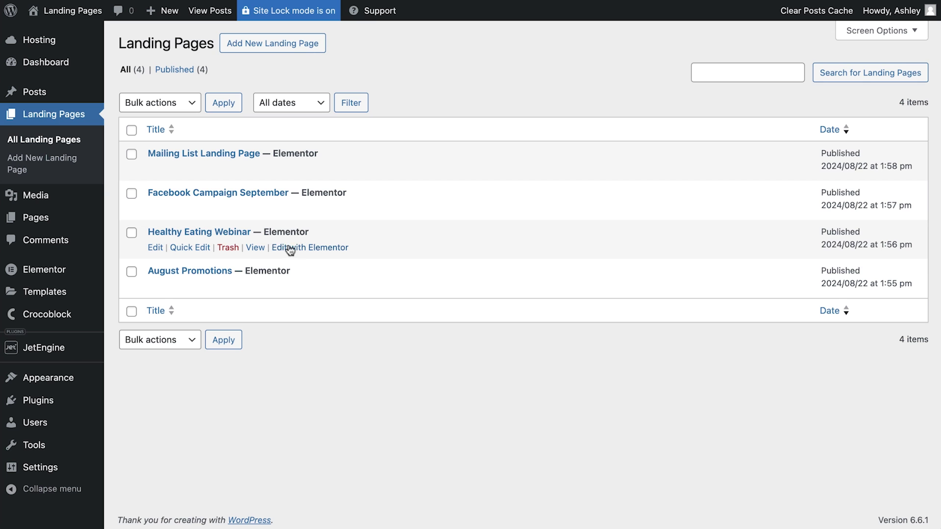
# - Open the Healthy Eating Webinar landing page in Elementor and scroll down to its sign-up area
pyautogui.click(309, 248)
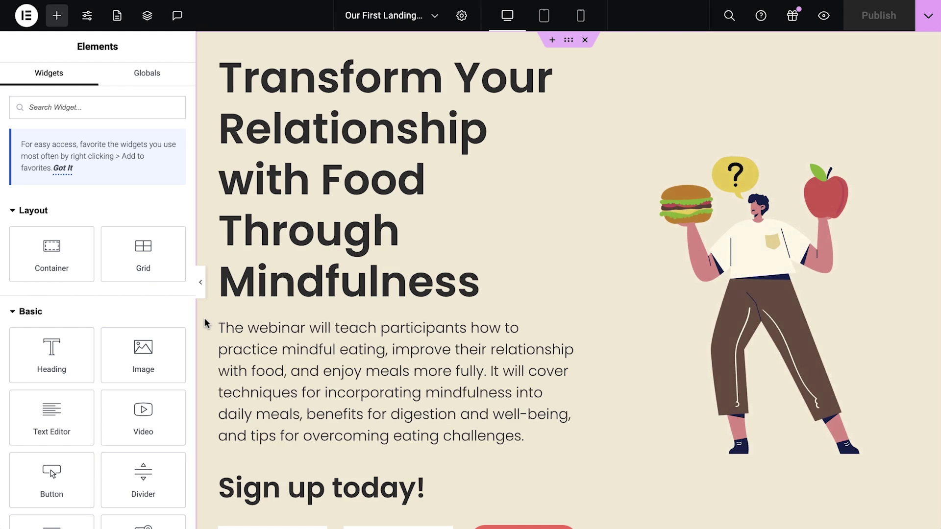
pyautogui.scroll(-10, 205, 317)
pyautogui.scroll(-15, 205, 318)
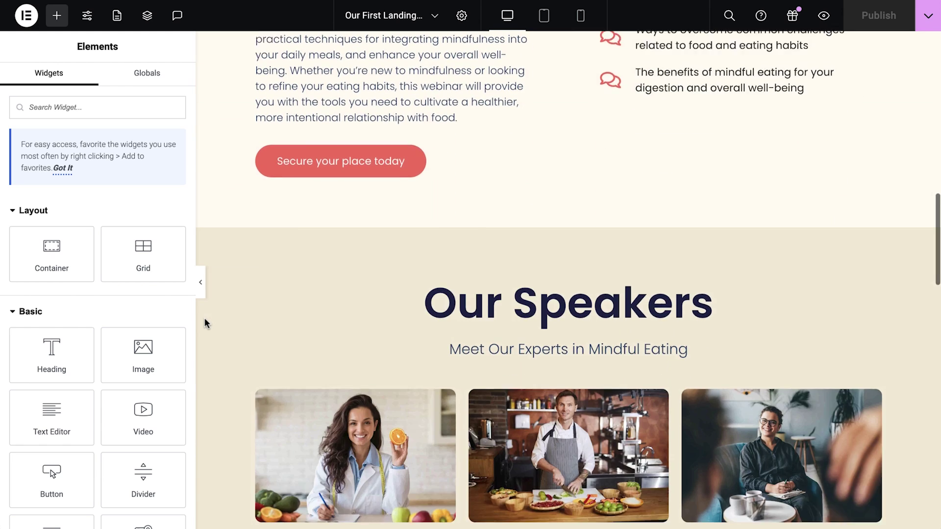
pyautogui.scroll(-12, 205, 318)
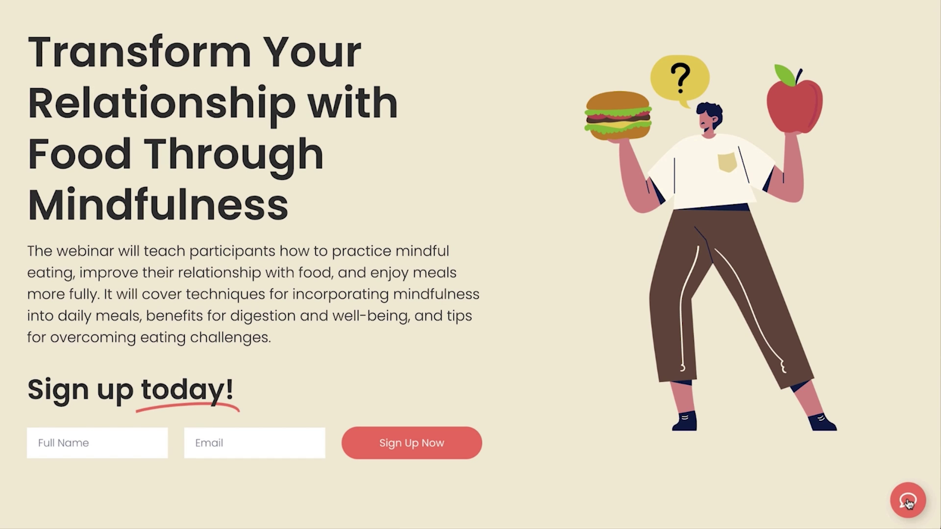
# - Expand the red floating chat button to show its WhatsApp, Messenger, Email and Text us! options
pyautogui.click(907, 503)
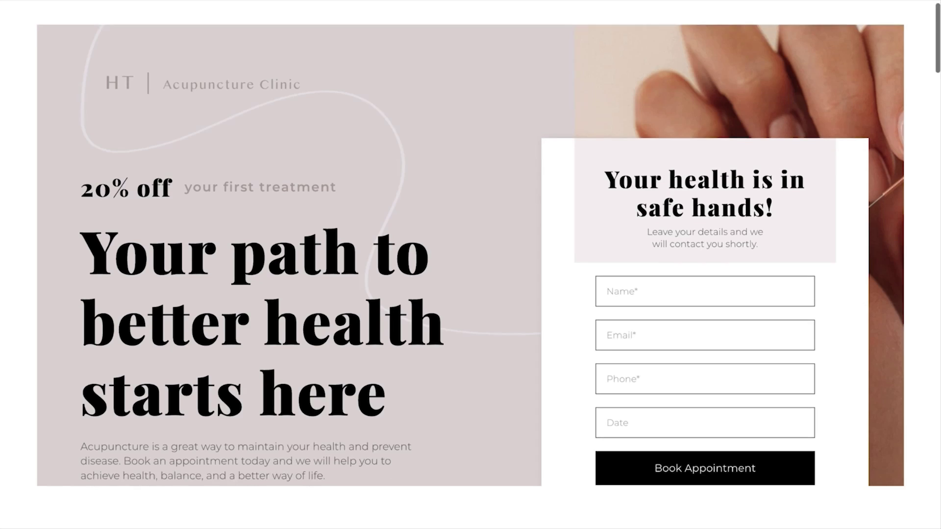
pyautogui.scroll(-15, 470, 265)
pyautogui.scroll(-20, 470, 264)
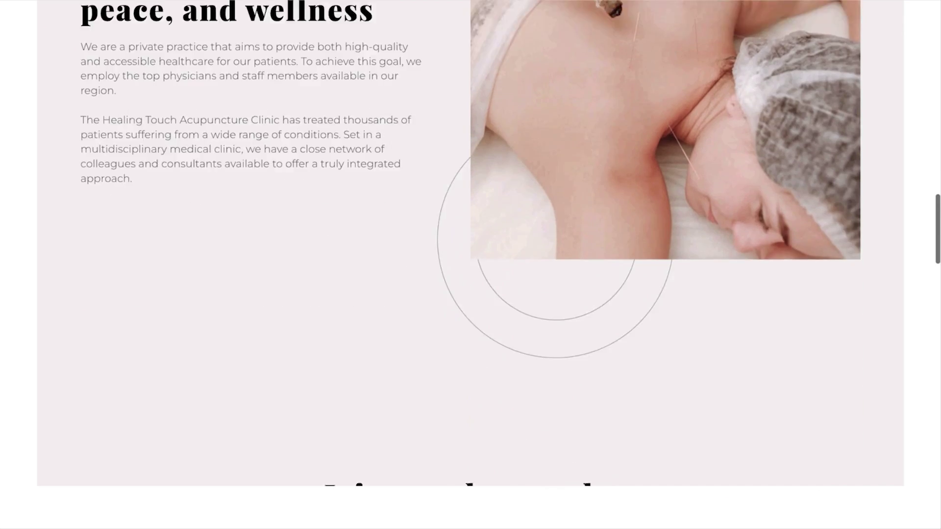
pyautogui.scroll(-5, 470, 264)
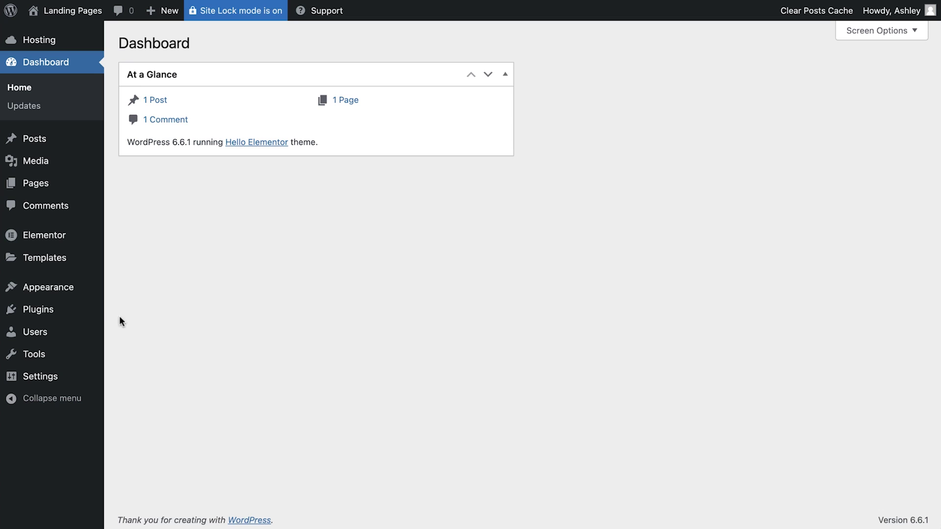
# - Upload, install and activate jet-engine.zip, then open JetEngine's Post Types list
pyautogui.moveTo(90, 319)
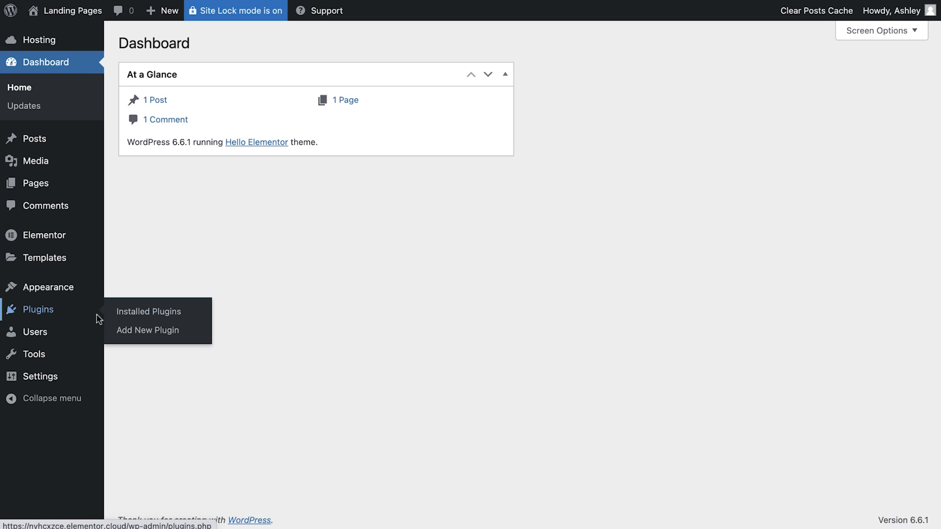
pyautogui.click(160, 335)
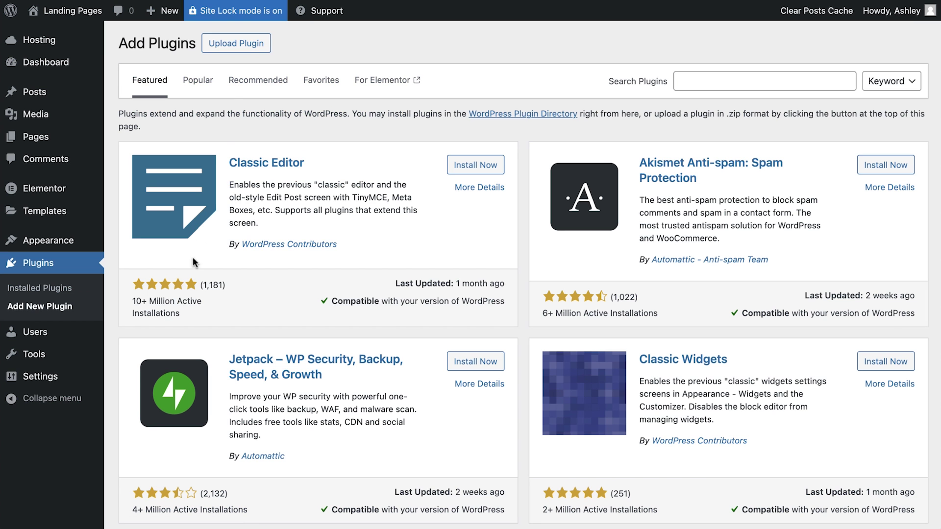
pyautogui.click(237, 44)
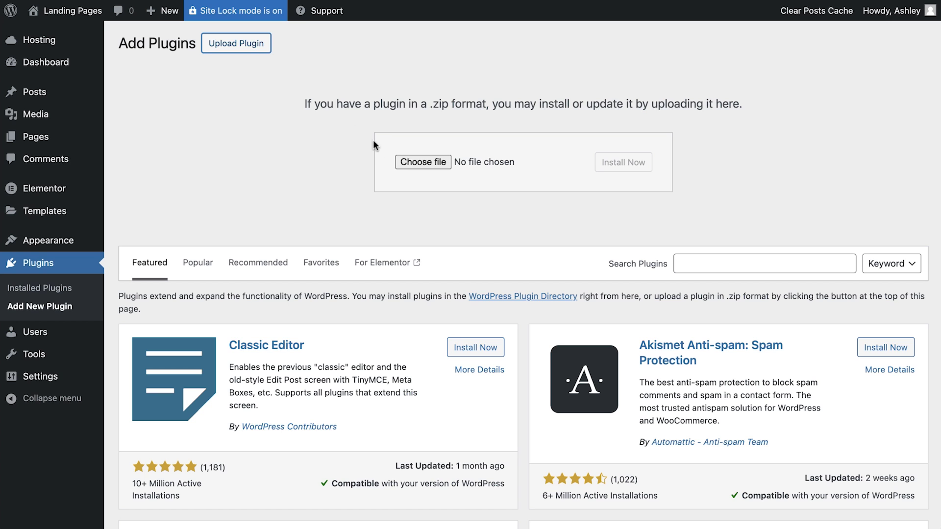
pyautogui.click(406, 161)
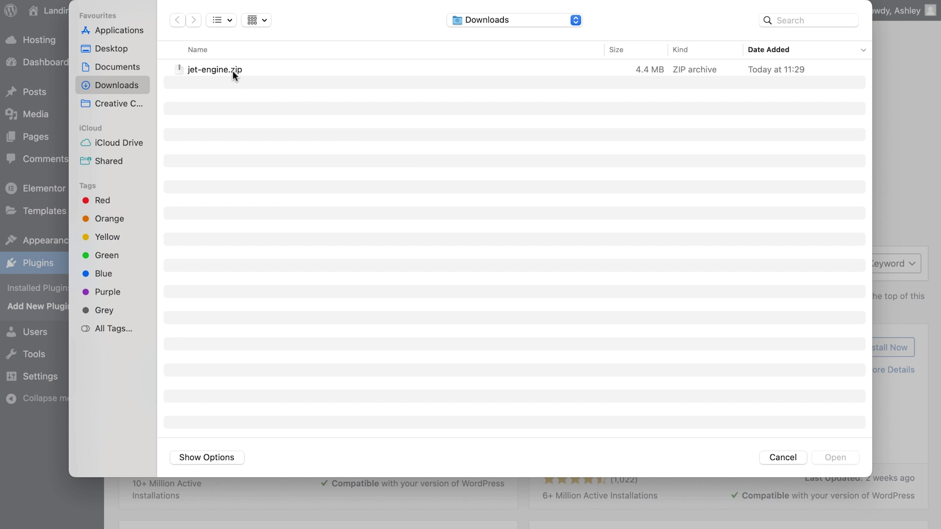
pyautogui.doubleClick(232, 71)
pyautogui.click(624, 164)
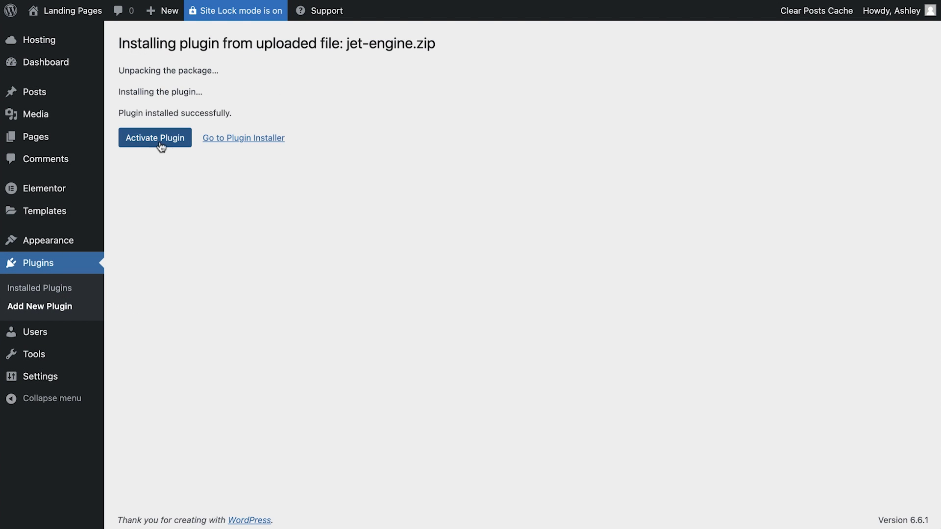
pyautogui.click(161, 145)
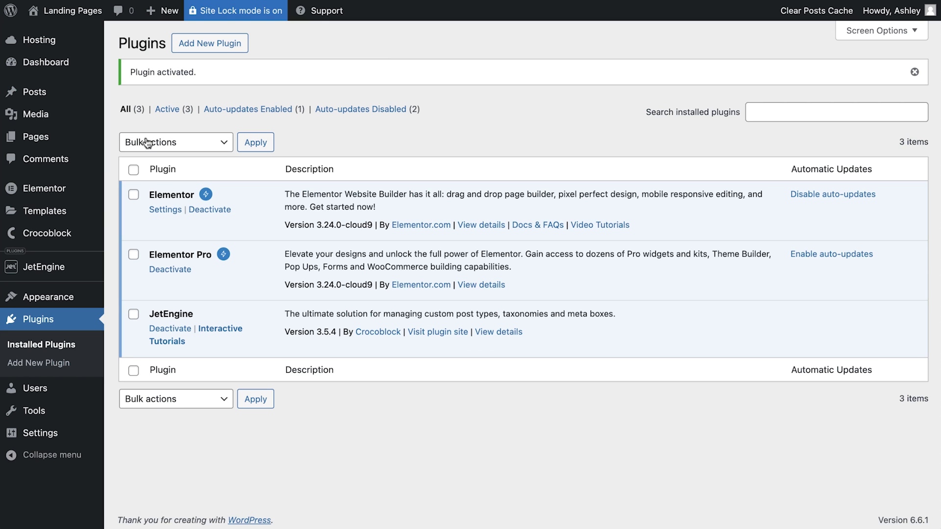
pyautogui.moveTo(64, 271)
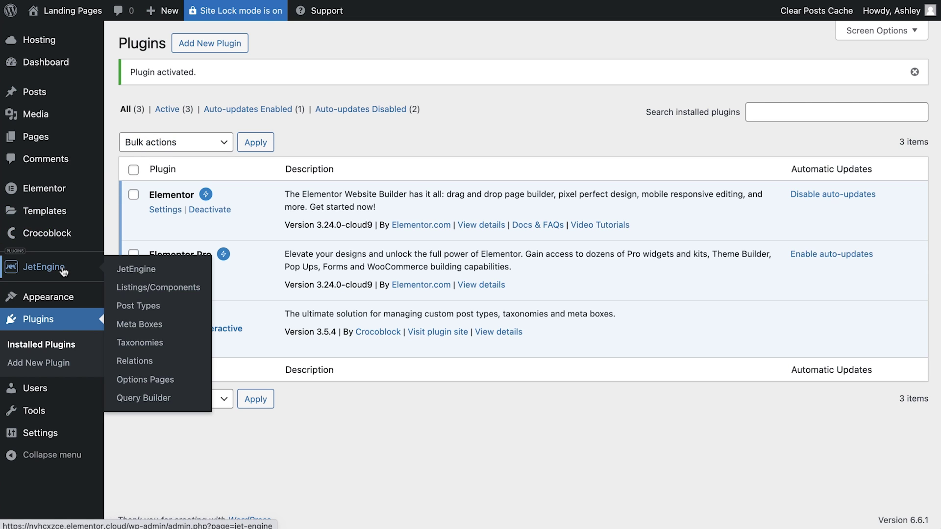
pyautogui.click(139, 306)
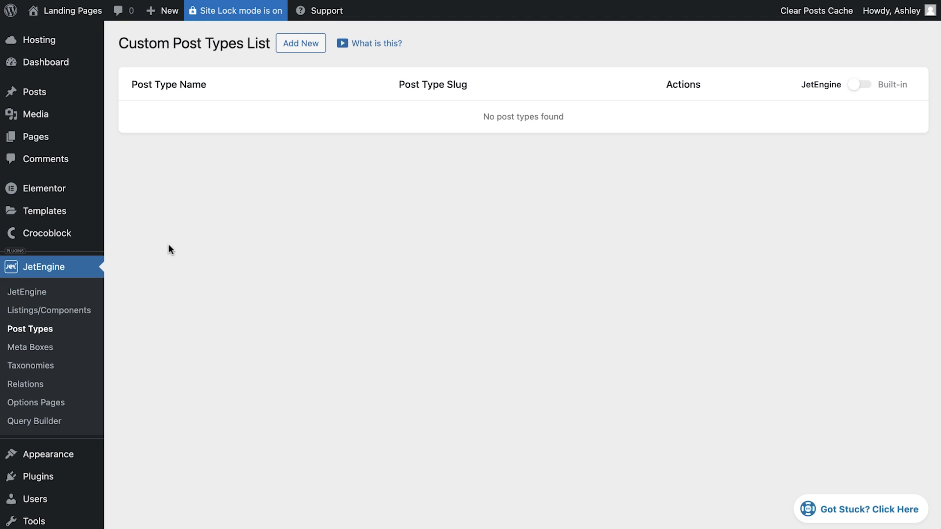
# - Start a new post type named Landing Pages with slug landing-pages and fill in its labels
pyautogui.click(296, 49)
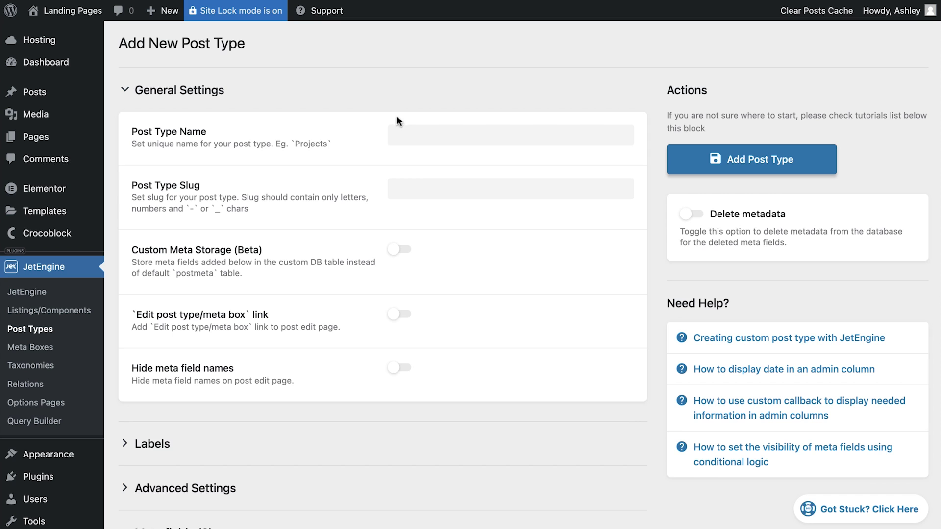
pyautogui.click(397, 136)
pyautogui.write('Landing Pages')
pyautogui.press('Tab')
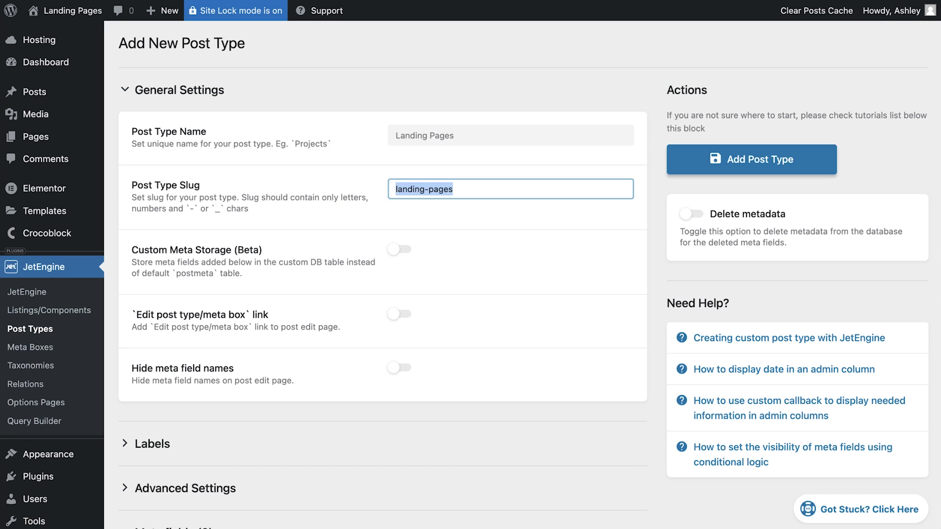
pyautogui.scroll(-3, 336, 237)
pyautogui.click(237, 327)
pyautogui.scroll(-5, 237, 327)
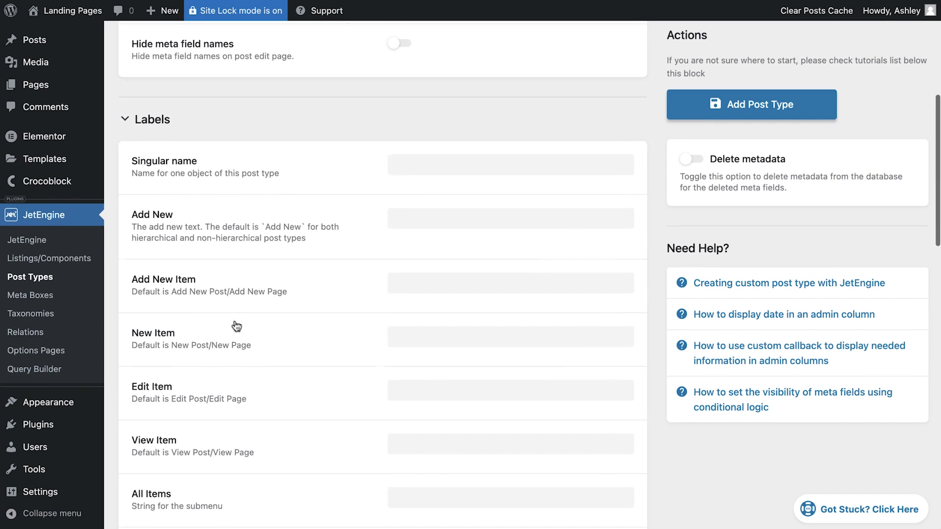
pyautogui.click(417, 162)
pyautogui.write('Landing Page')
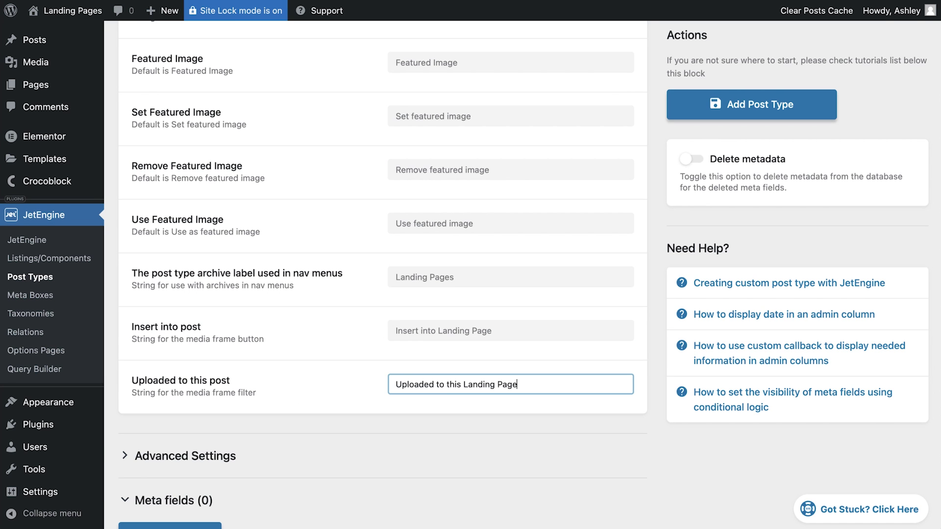
# - Place the post type after the First Separator in the menu with the dashicons-admin-page icon
pyautogui.scroll(-3, 370, 195)
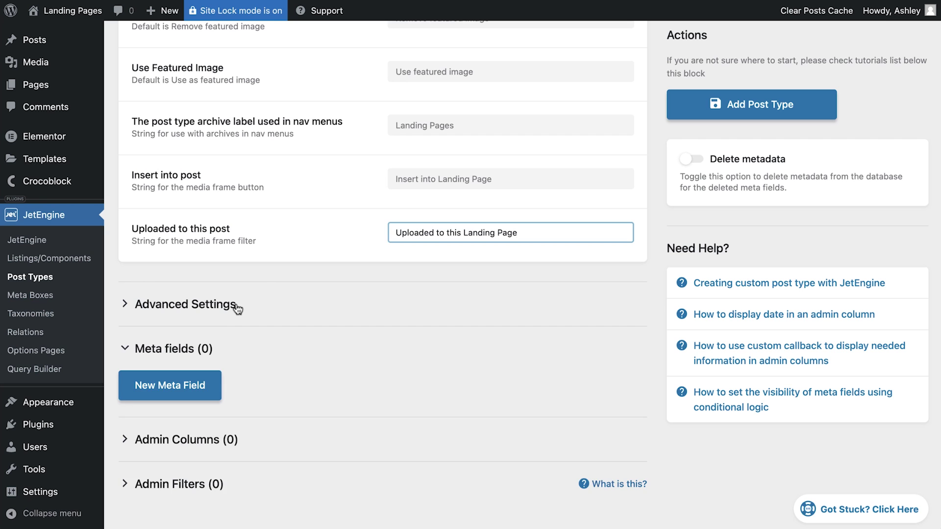
pyautogui.click(186, 304)
pyautogui.scroll(-10, 236, 306)
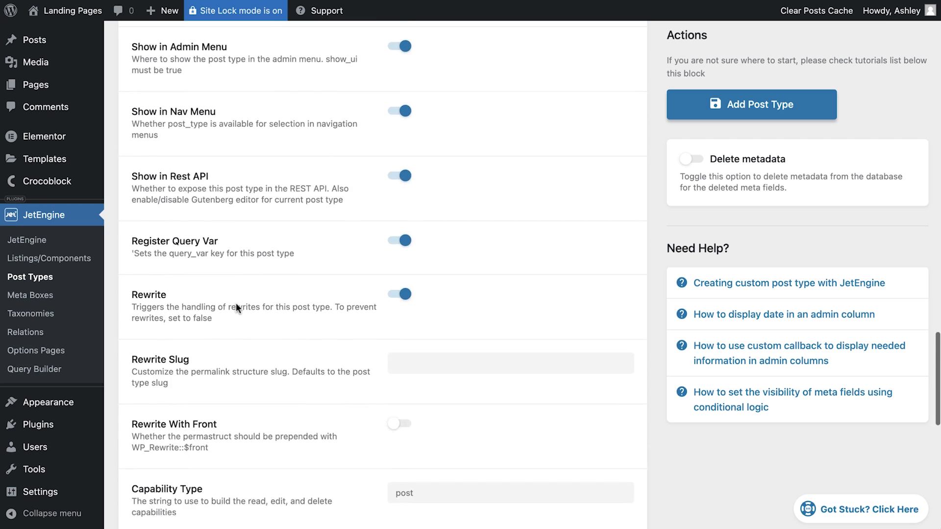
pyautogui.scroll(-9, 236, 302)
pyautogui.click(541, 259)
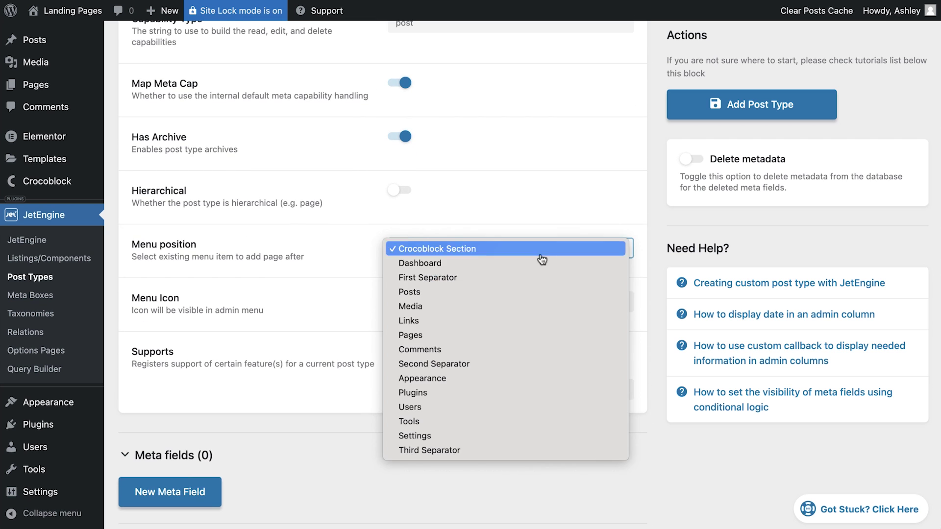
pyautogui.click(522, 277)
pyautogui.click(488, 296)
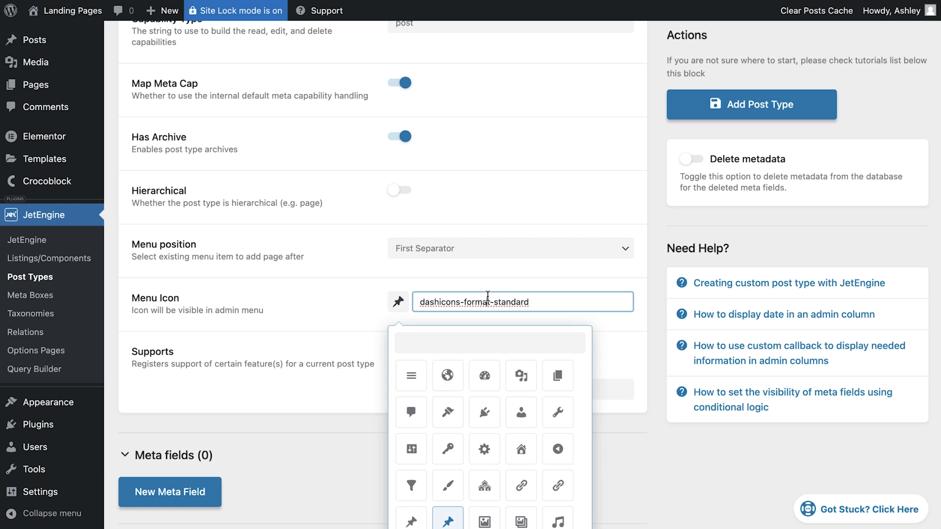
pyautogui.click(454, 340)
pyautogui.write('page')
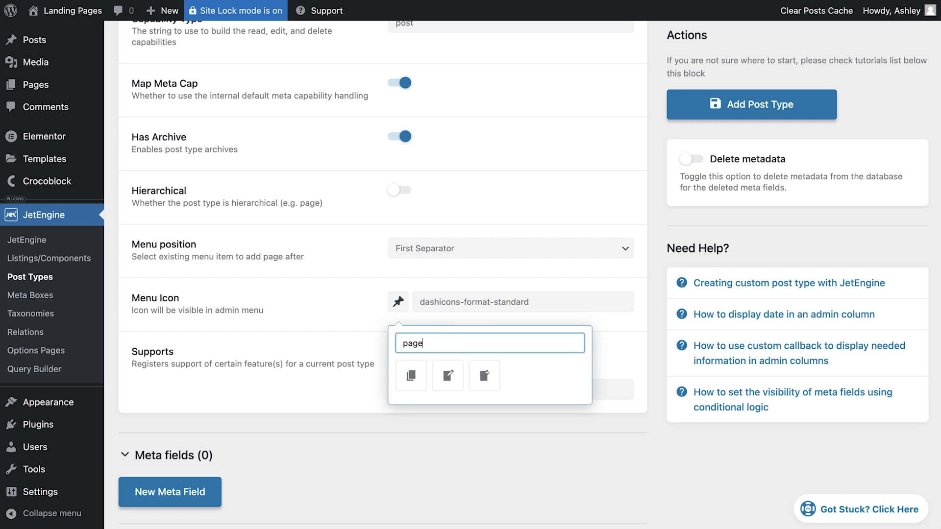
pyautogui.click(412, 377)
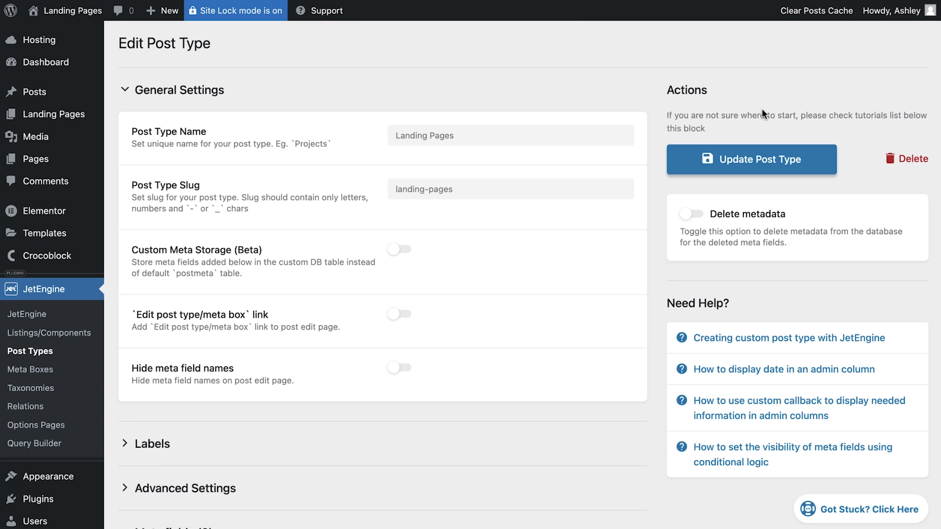
# - Enable Landing Pages in Elementor's post type settings and return to the Landing Pages list
pyautogui.moveTo(55, 126)
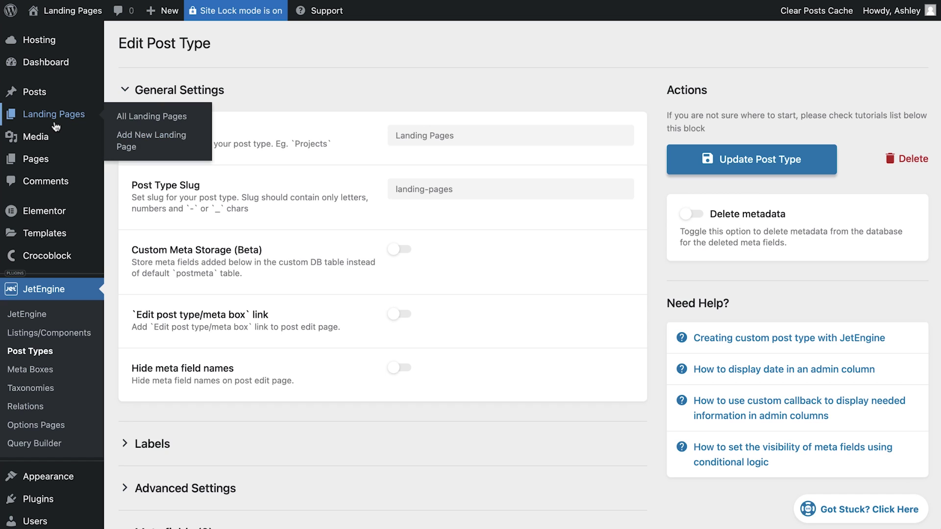
pyautogui.click(154, 120)
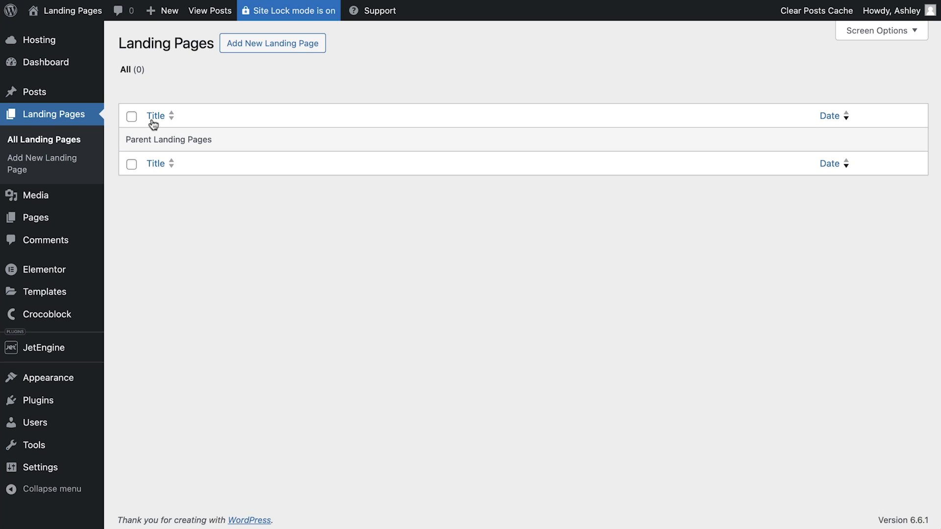
pyautogui.moveTo(53, 275)
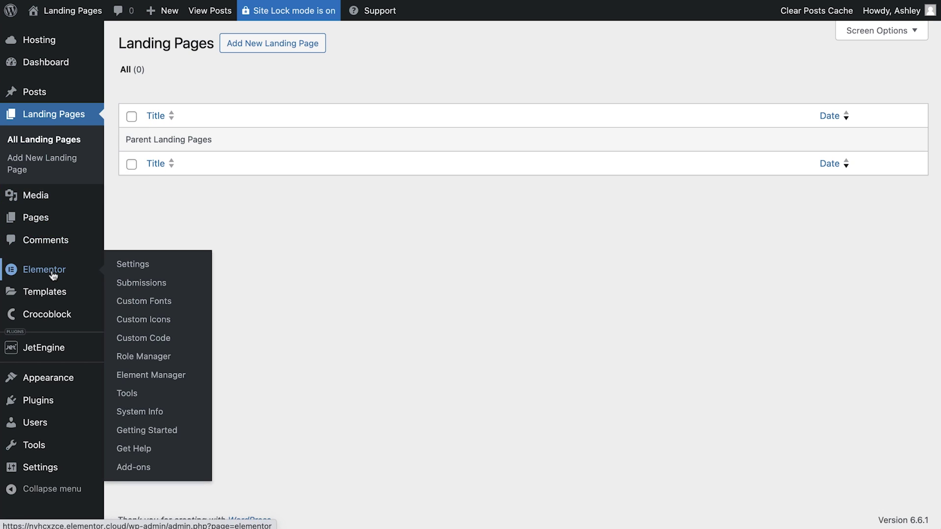
pyautogui.click(134, 265)
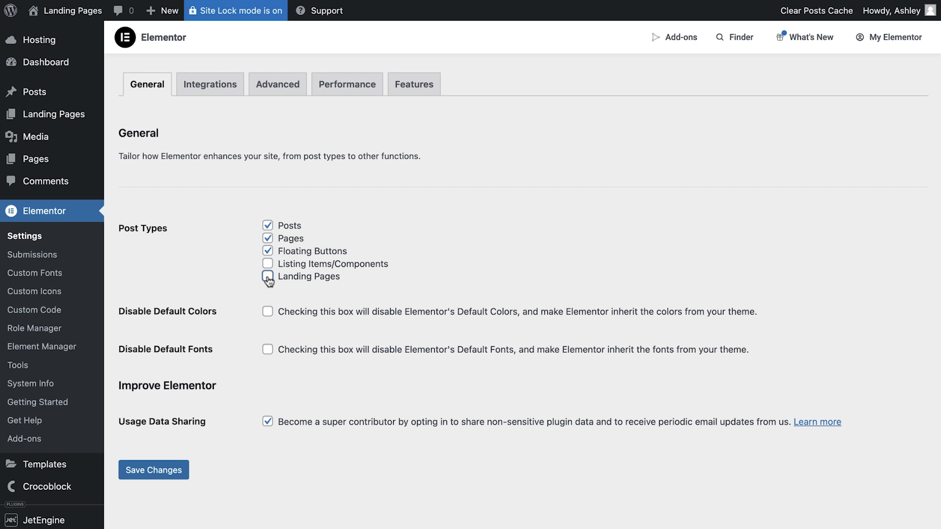
pyautogui.click(153, 471)
pyautogui.click(68, 117)
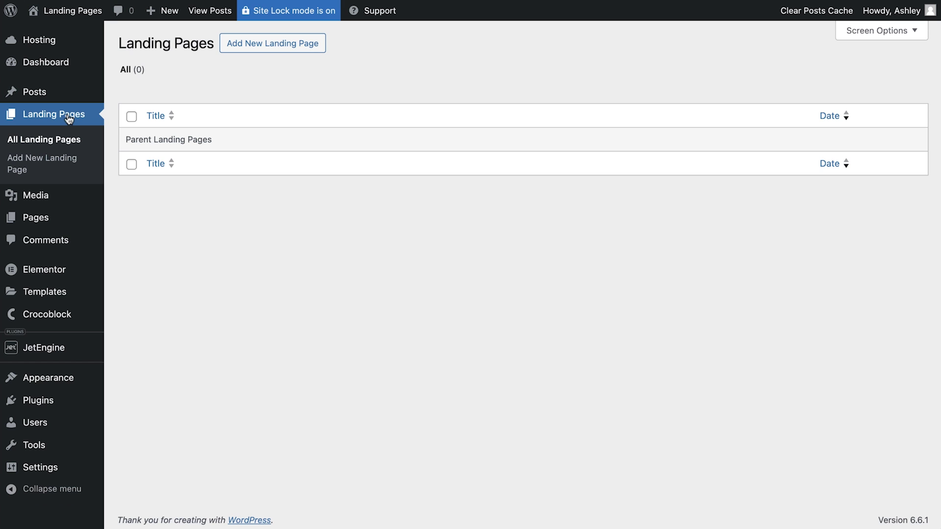
# - Create a new landing page in Elementor titled 'Our First Landing Page' with the Elementor Canvas layout
pyautogui.click(266, 45)
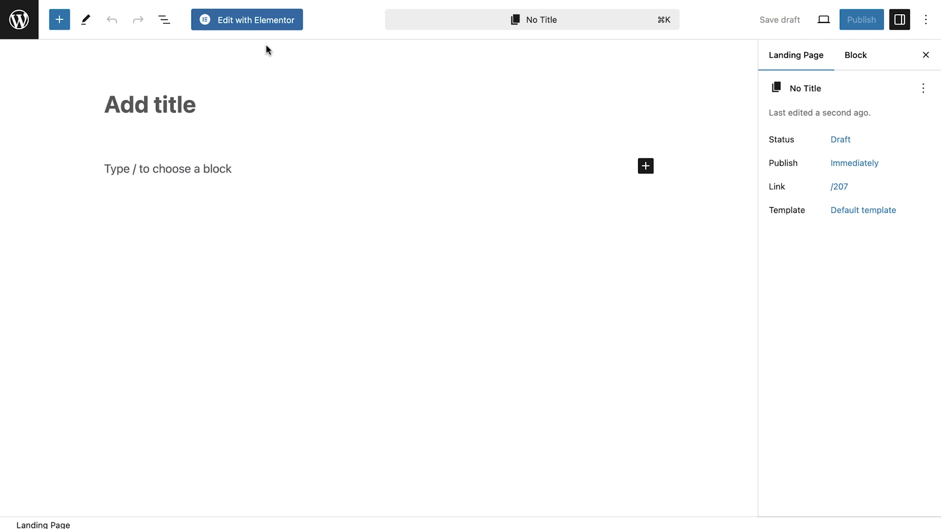
pyautogui.click(245, 20)
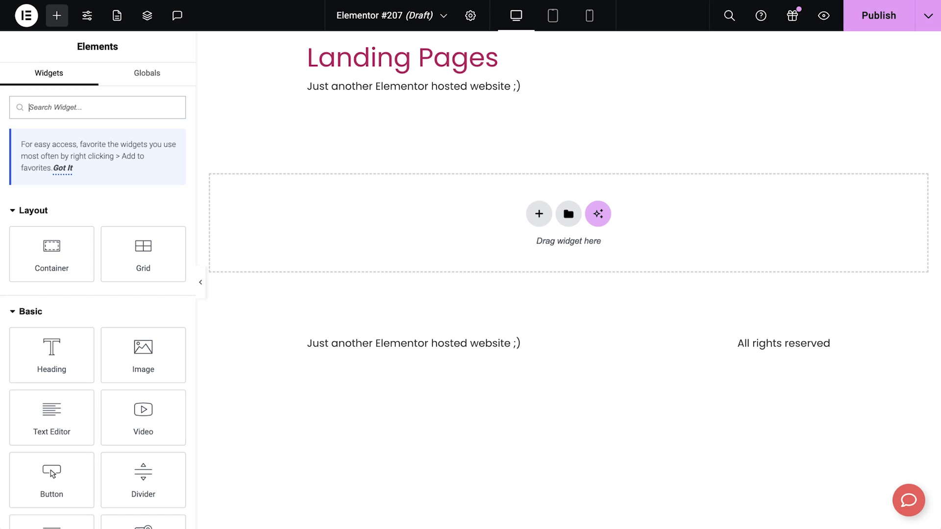
pyautogui.click(470, 16)
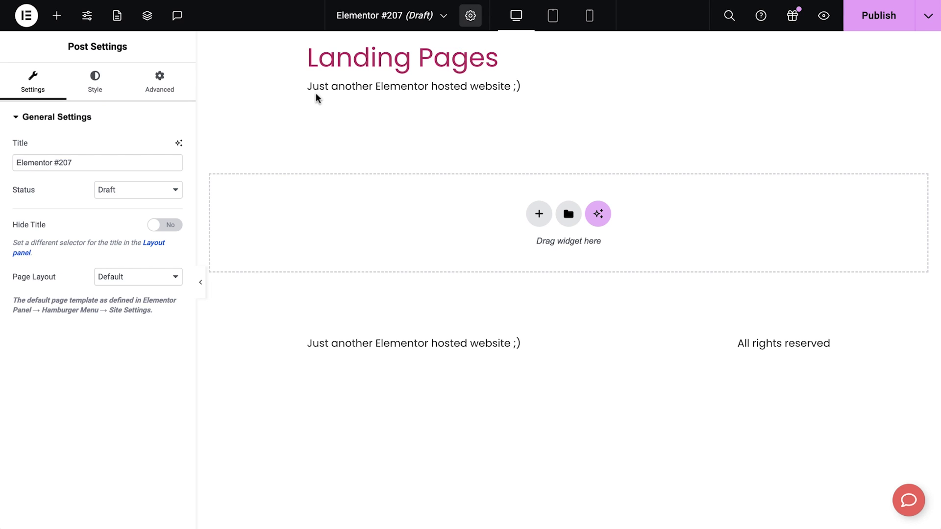
pyautogui.tripleClick(145, 161)
pyautogui.write('Our First La')
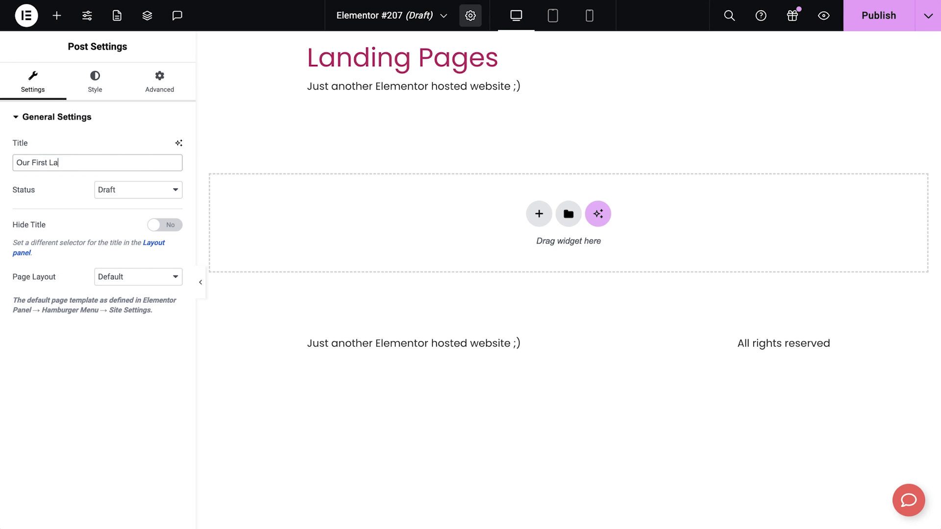
pyautogui.write('nding Page')
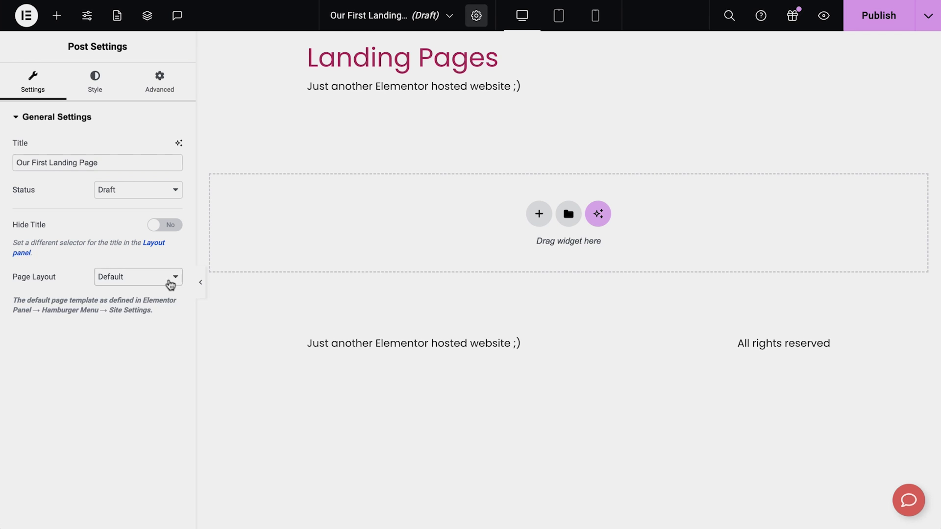
pyautogui.click(168, 279)
pyautogui.click(155, 291)
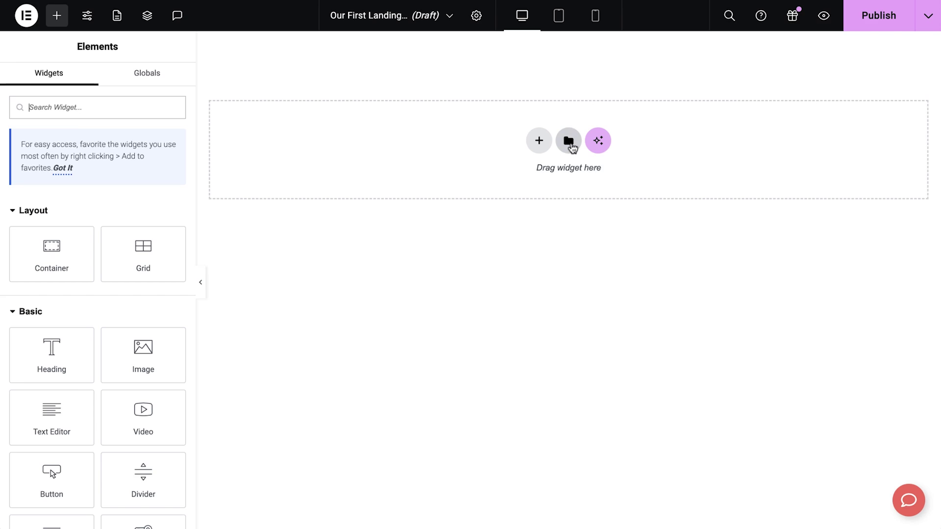
# - Insert the Wireframe – Webinar 1 landing page template from the Library
pyautogui.click(570, 143)
pyautogui.moveTo(529, 268)
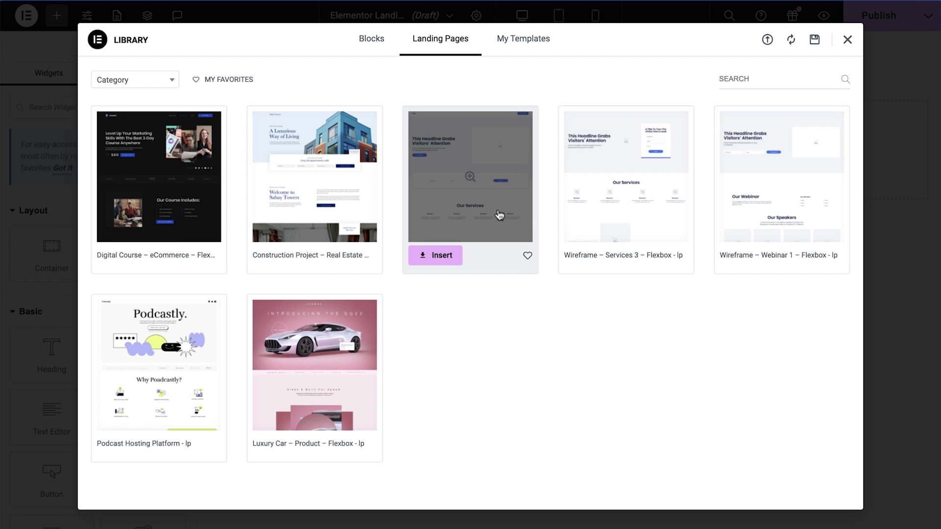
pyautogui.moveTo(716, 213)
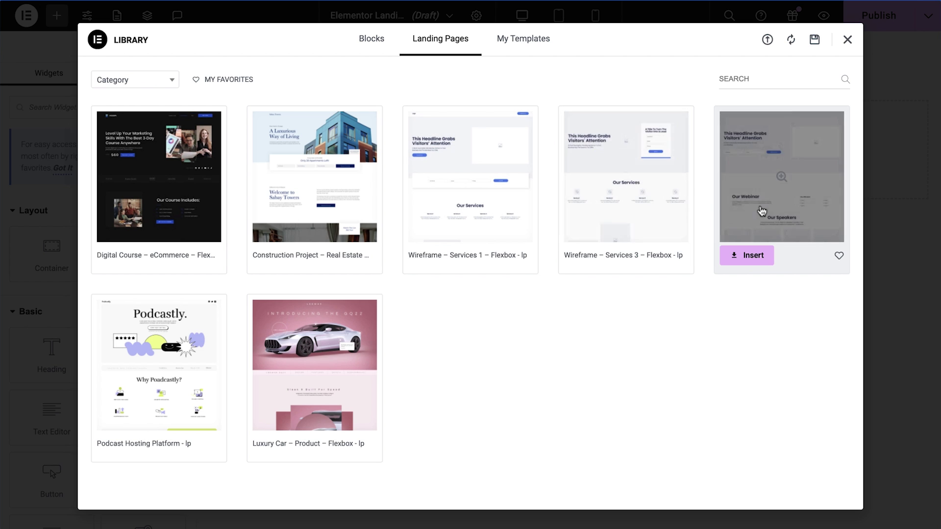
pyautogui.click(745, 256)
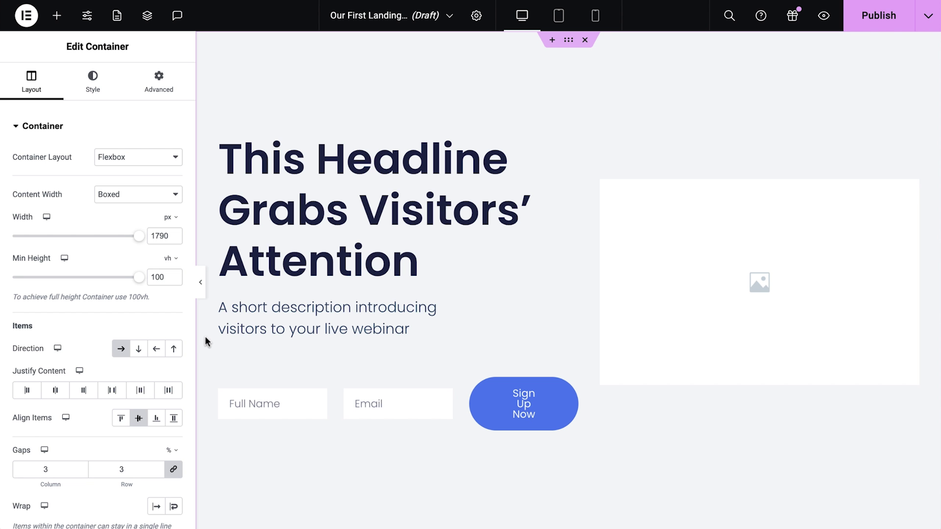
# - Scroll through the template's sections down to the footer and back up to the hero
pyautogui.scroll(-8, 205, 336)
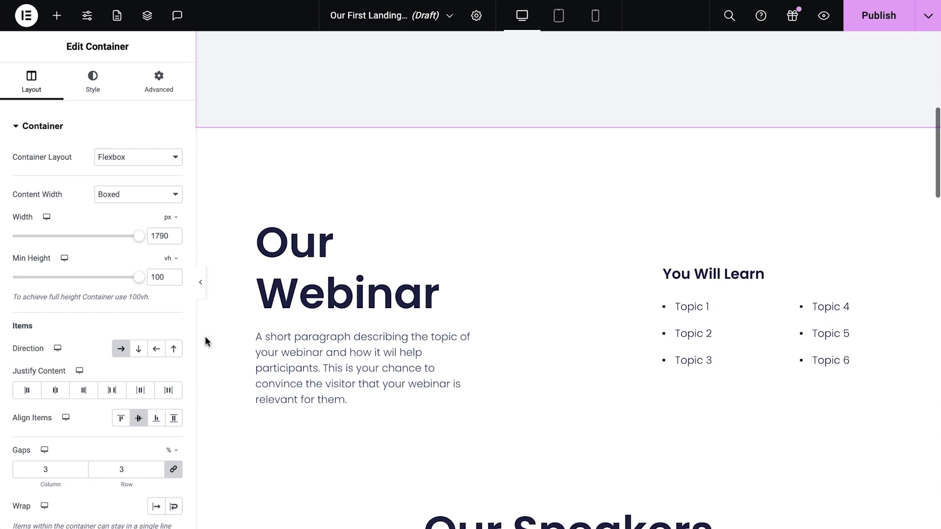
pyautogui.scroll(-8, 205, 338)
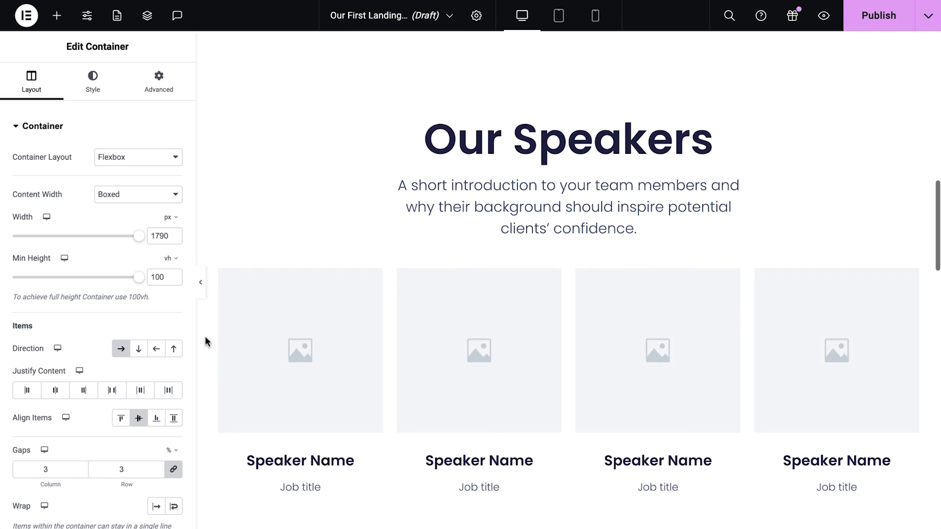
pyautogui.scroll(-8, 205, 337)
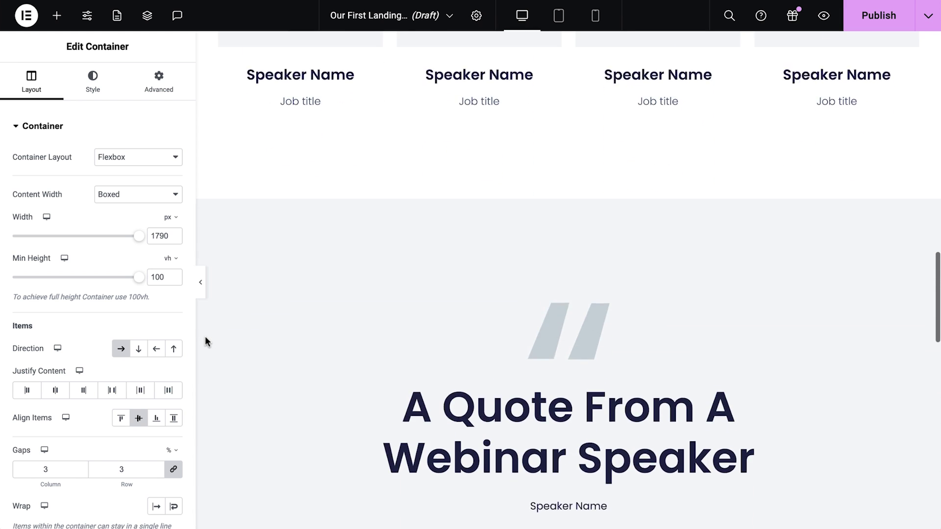
pyautogui.scroll(-8, 205, 336)
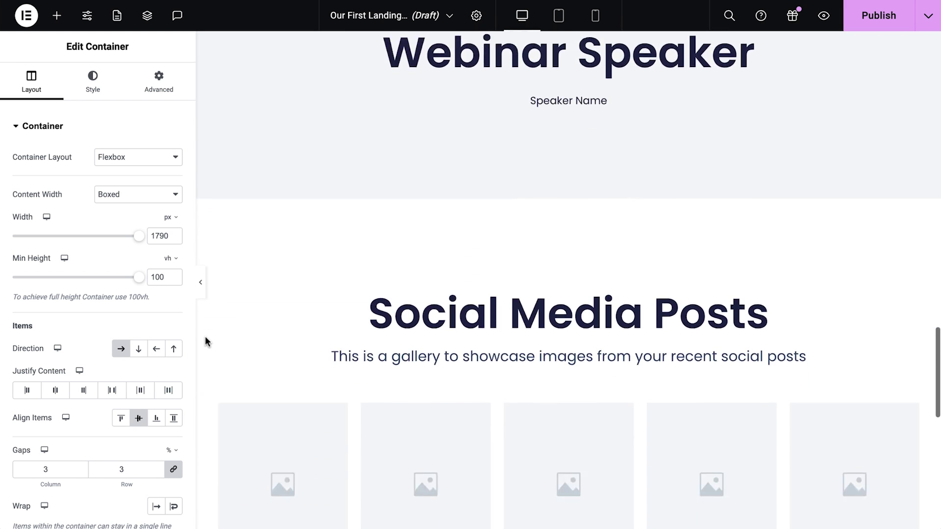
pyautogui.scroll(-8, 205, 336)
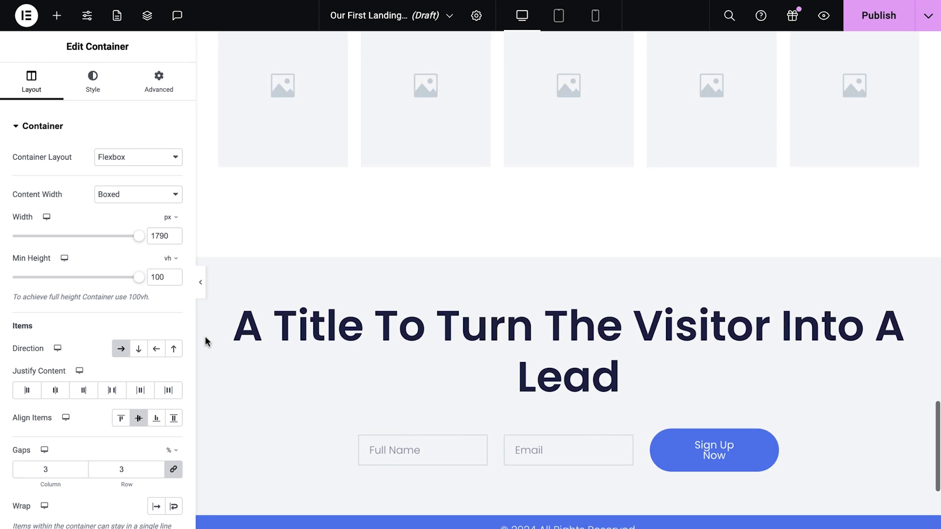
pyautogui.scroll(-5, 205, 336)
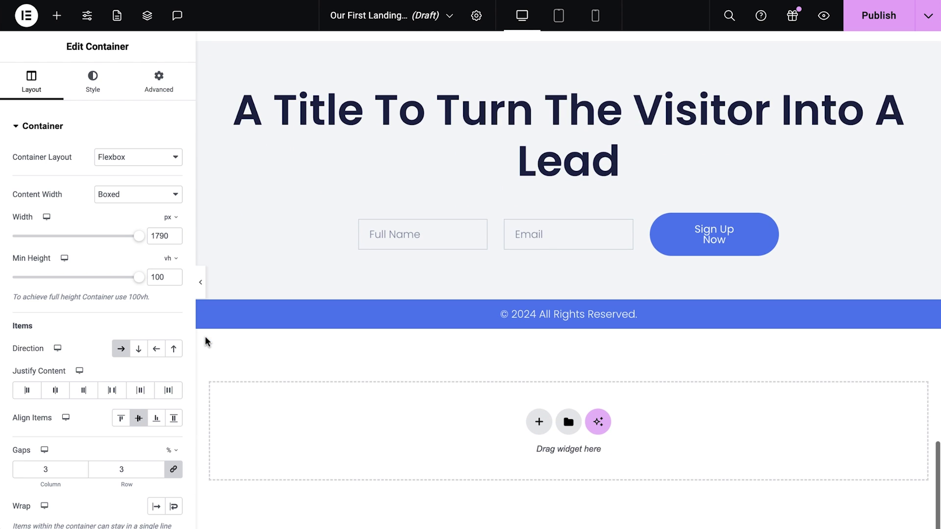
pyautogui.scroll(5, 205, 336)
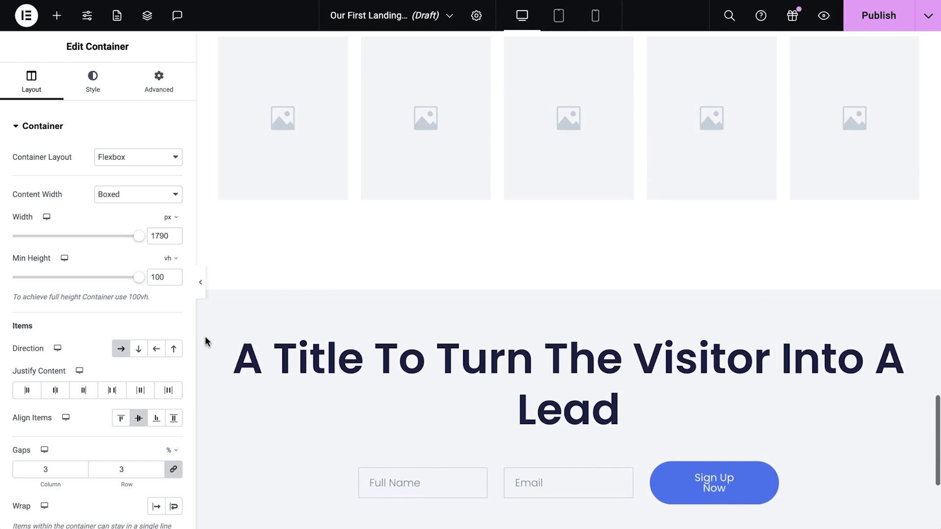
pyautogui.scroll(6, 205, 337)
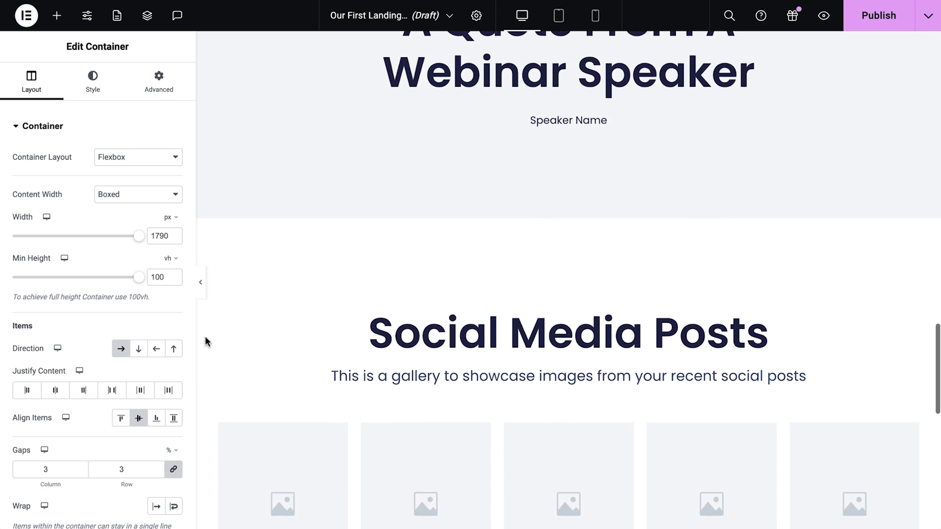
pyautogui.scroll(6, 205, 337)
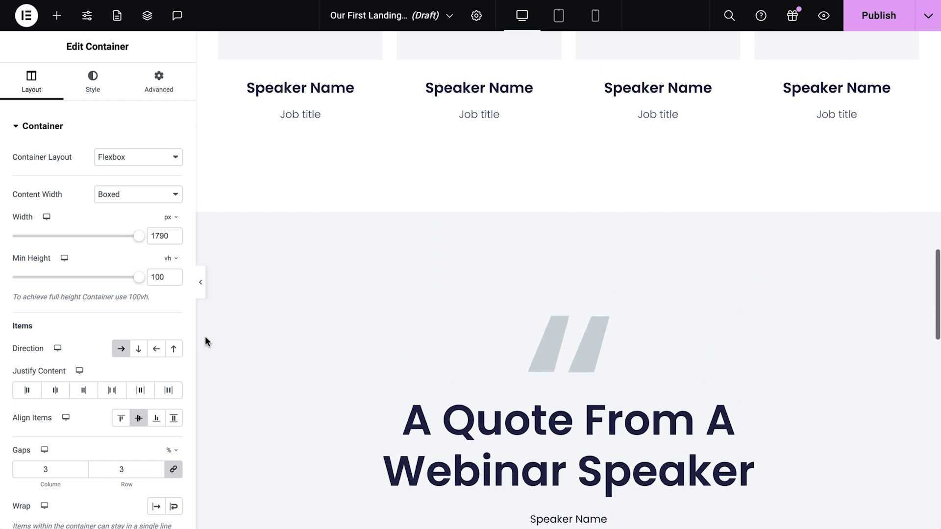
pyautogui.scroll(6, 205, 337)
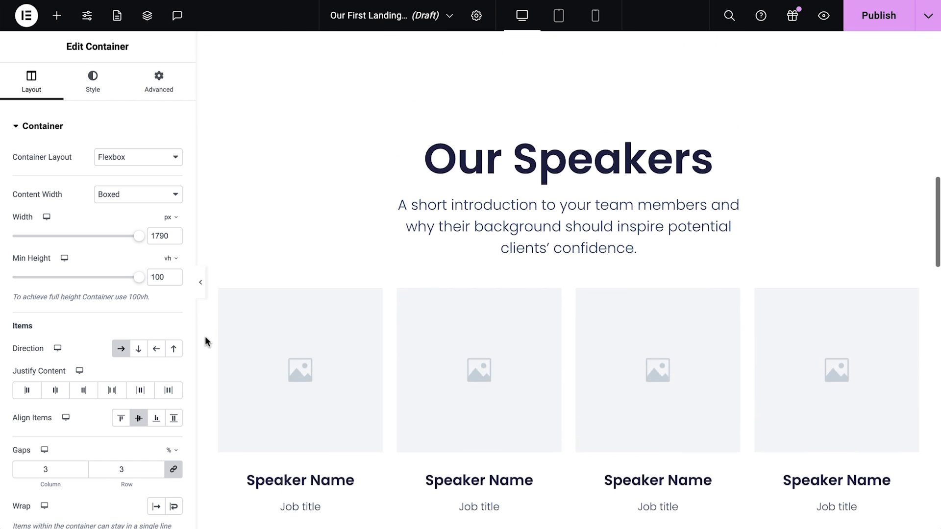
pyautogui.scroll(6, 205, 337)
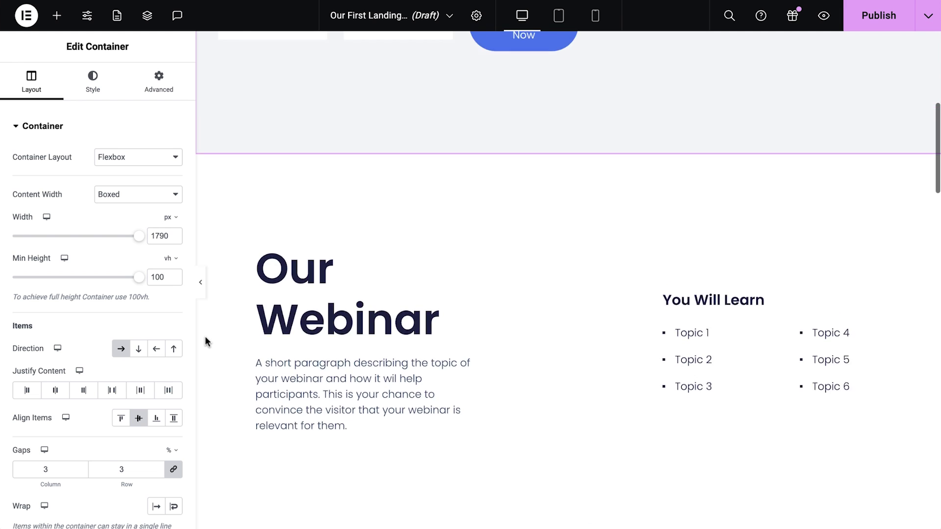
pyautogui.scroll(6, 205, 338)
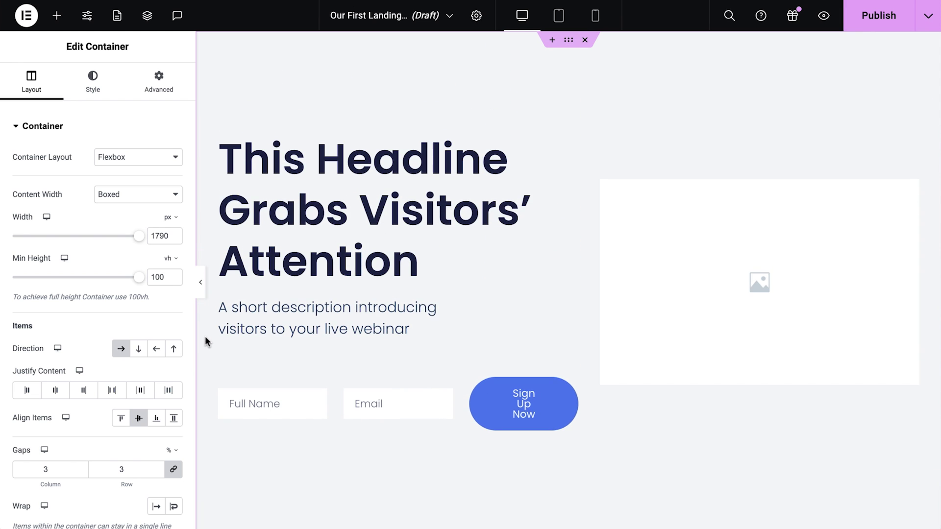
# - Set the hero container's background to the global beige Background colour
pyautogui.click(101, 94)
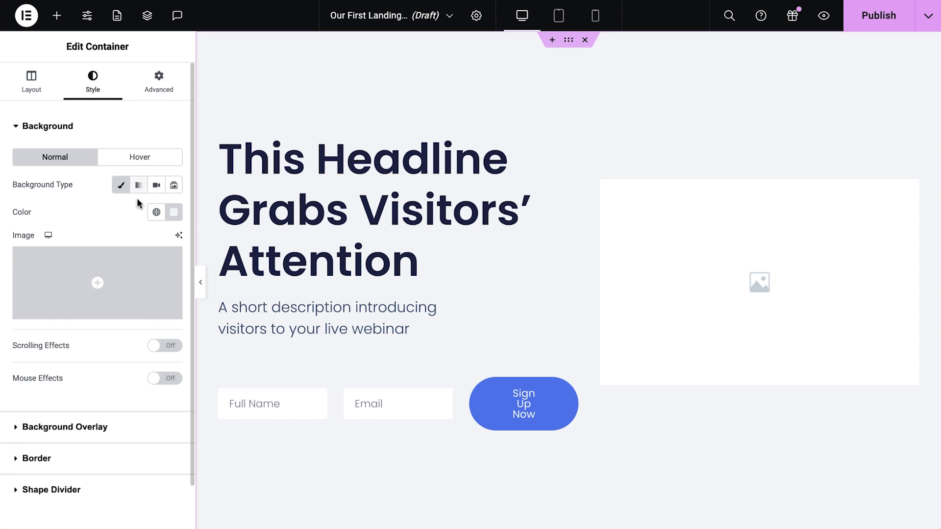
pyautogui.click(153, 223)
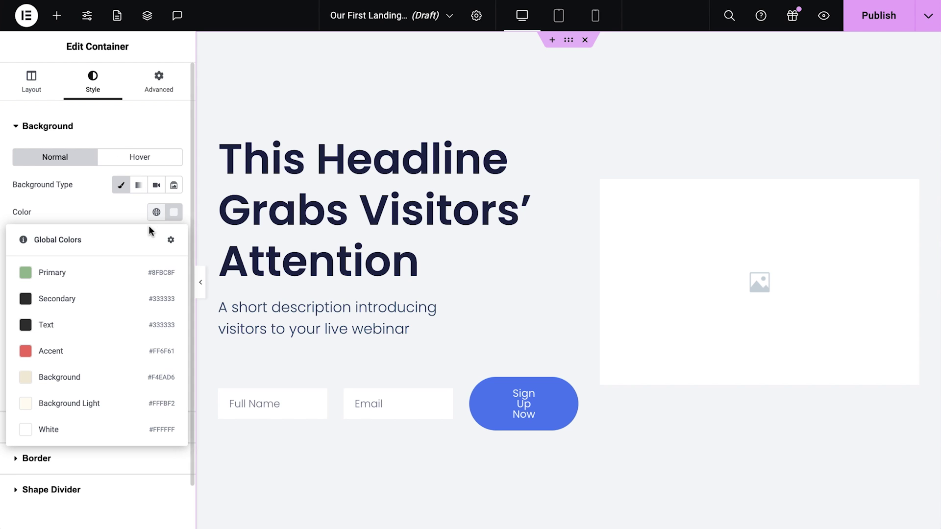
pyautogui.click(95, 377)
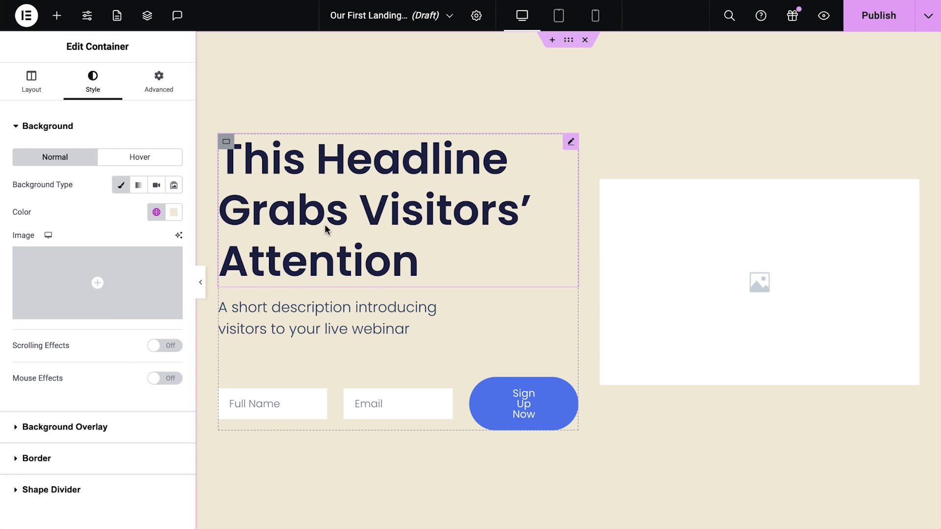
# - Replace the hero headline with 'Transform Your Relationship with Food Through Mindfulness' and paste the webinar description
pyautogui.click(345, 215)
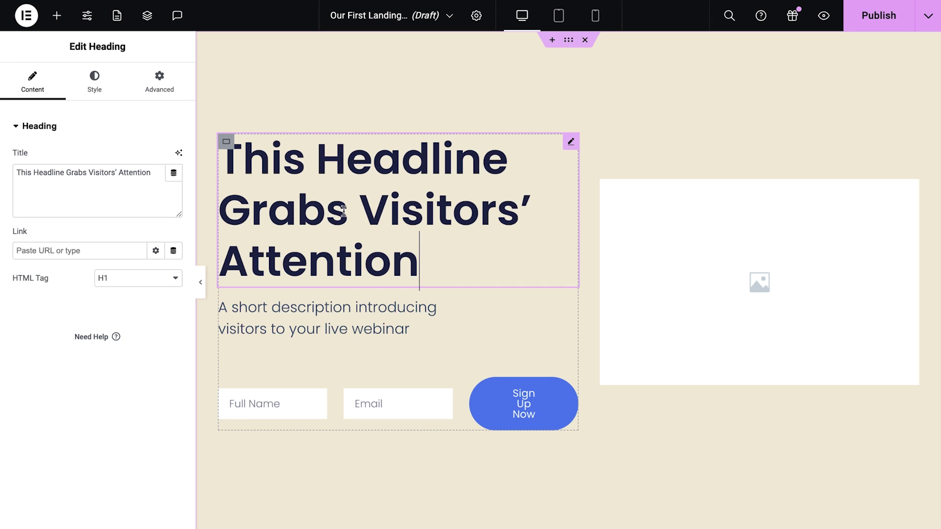
pyautogui.click(147, 191)
pyautogui.hotkey('ctrl', 'a')
pyautogui.write('Transform Your Relationship with Food Through Mindfulness')
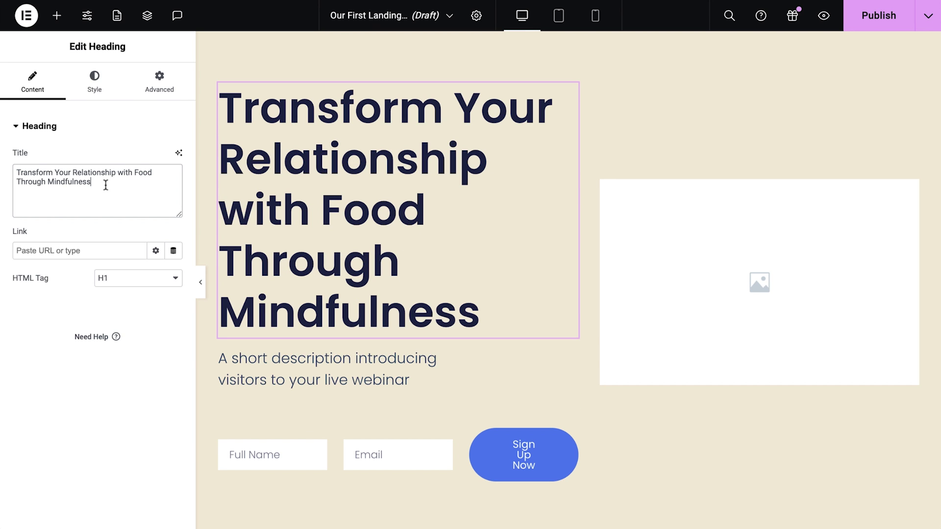
pyautogui.click(247, 363)
pyautogui.tripleClick(155, 266)
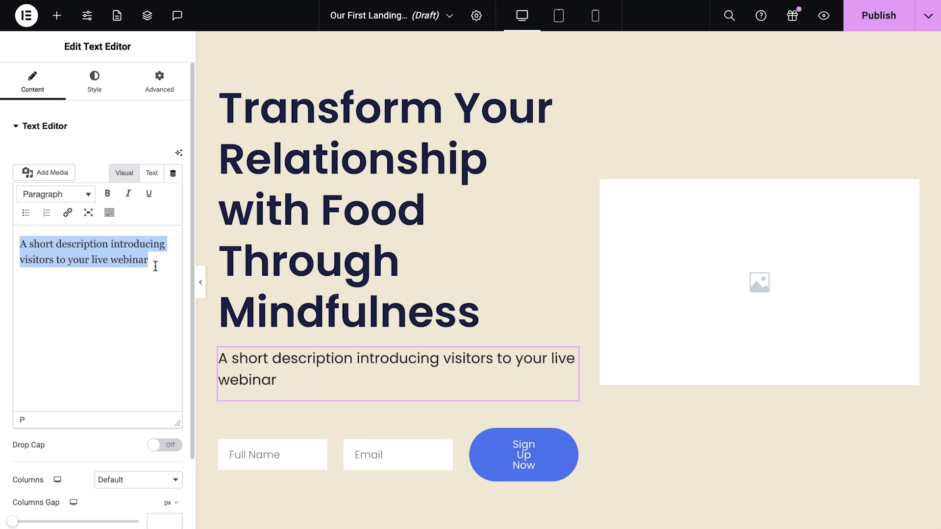
pyautogui.write('The webinar will teach participants how to practice mindful eating, improve their relationship with food, and enjoy meals more fully. It will cover techniques for incorporating mindfulness into daily meals, benefits for digestion and well-being, and tips for overcoming eating challenges.')
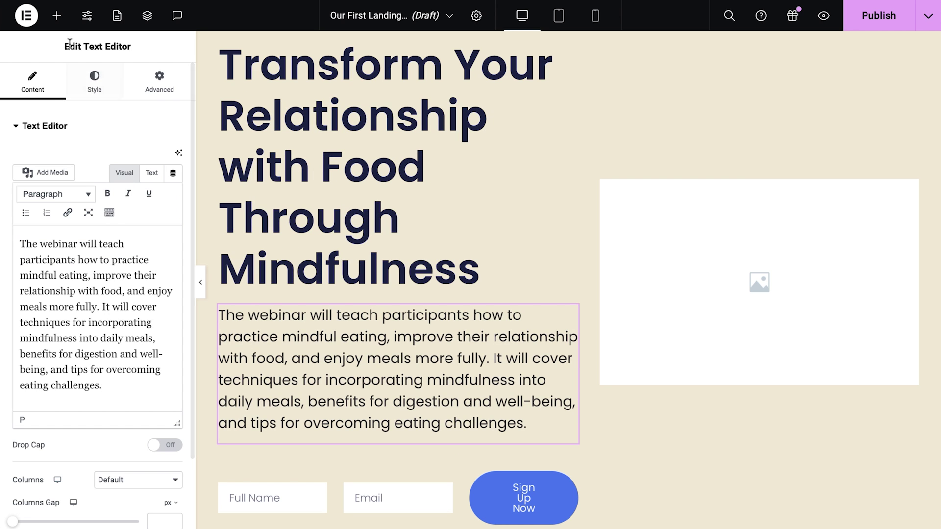
# - Add an Animated Headline widget below the hero description
pyautogui.click(56, 15)
pyautogui.write('ani')
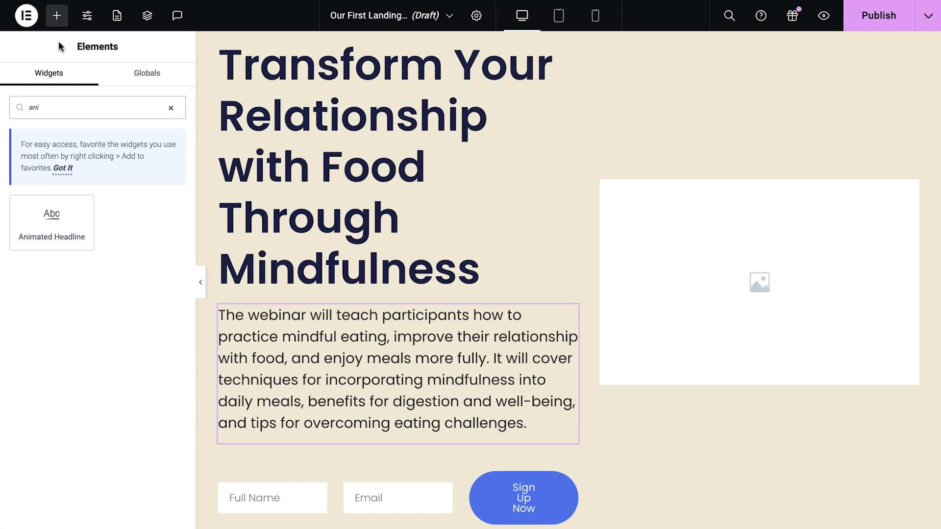
pyautogui.click(54, 216)
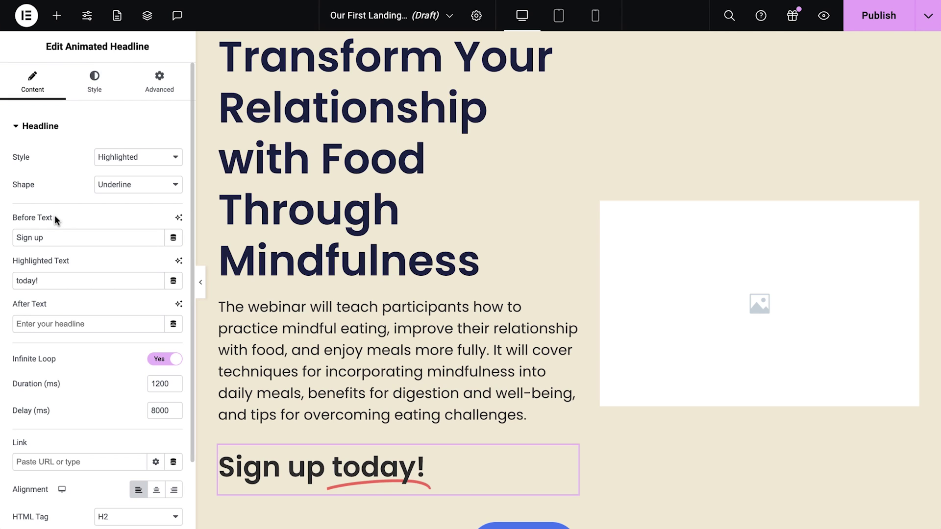
# - Insert the healthy and unhealthy food illustration into the hero image placeholder
pyautogui.click(681, 303)
pyautogui.click(98, 201)
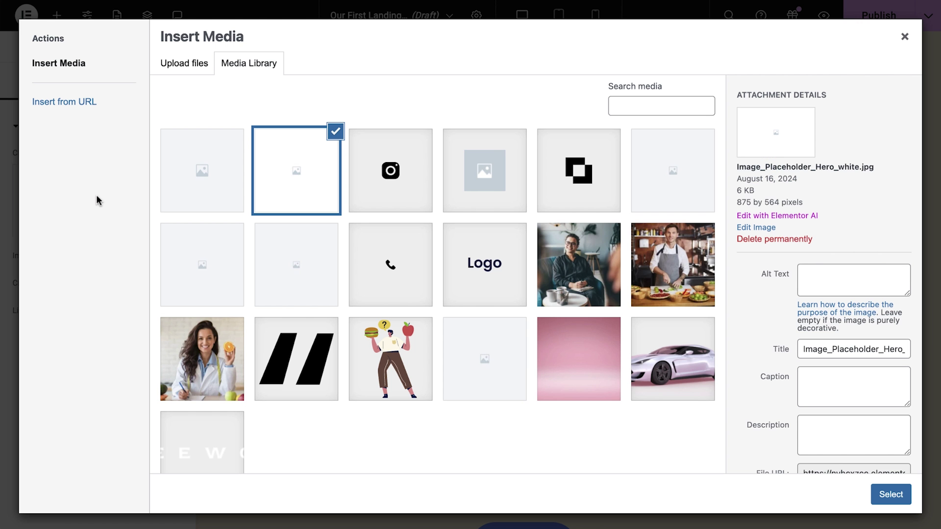
pyautogui.click(427, 373)
pyautogui.click(882, 493)
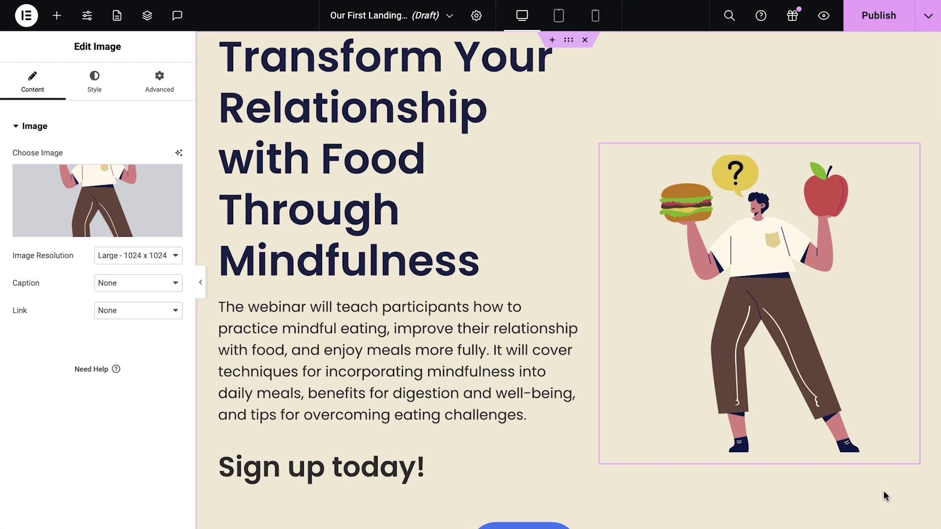
# - Make the sign-up form button's background the red Accent colour
pyautogui.scroll(-5, 883, 490)
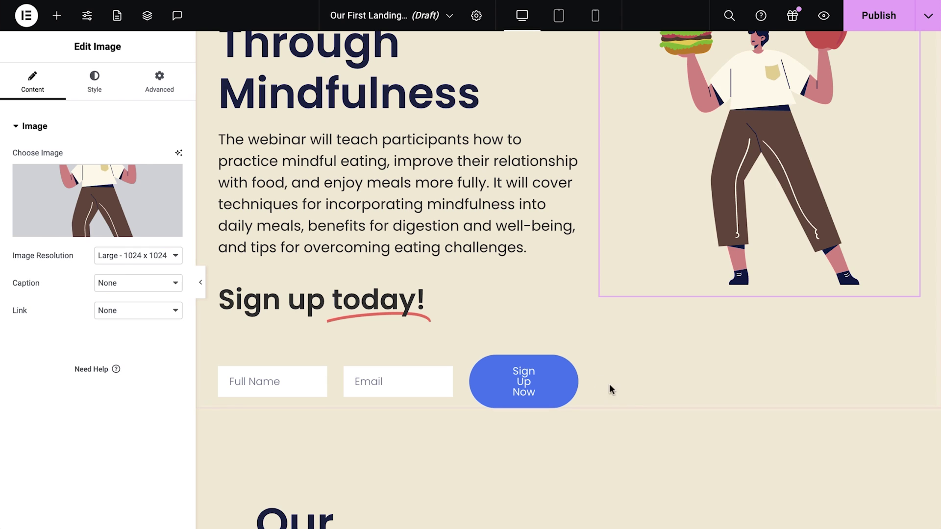
pyautogui.click(573, 387)
pyautogui.click(94, 78)
pyautogui.click(49, 126)
pyautogui.click(88, 189)
pyautogui.scroll(-5, 122, 245)
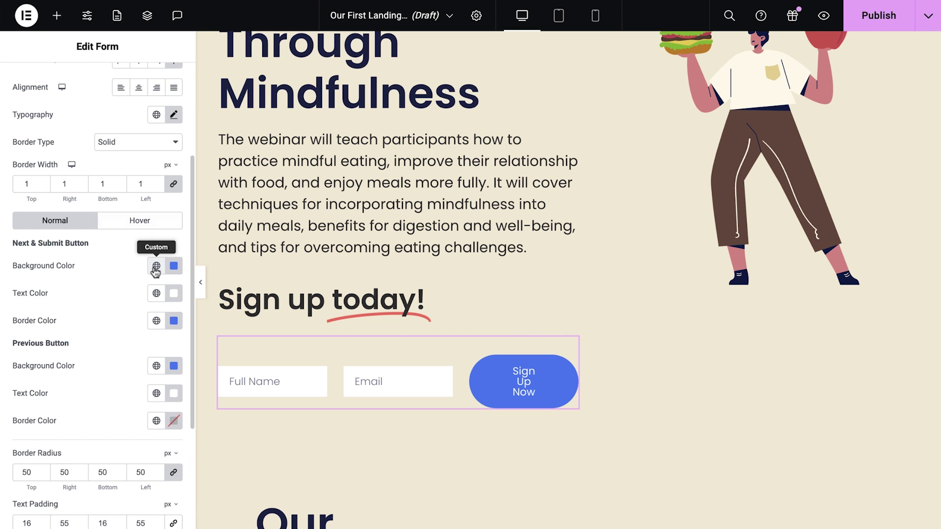
pyautogui.click(155, 266)
pyautogui.click(78, 216)
# - Set the button's hover text and border colours to Accent
pyautogui.click(134, 220)
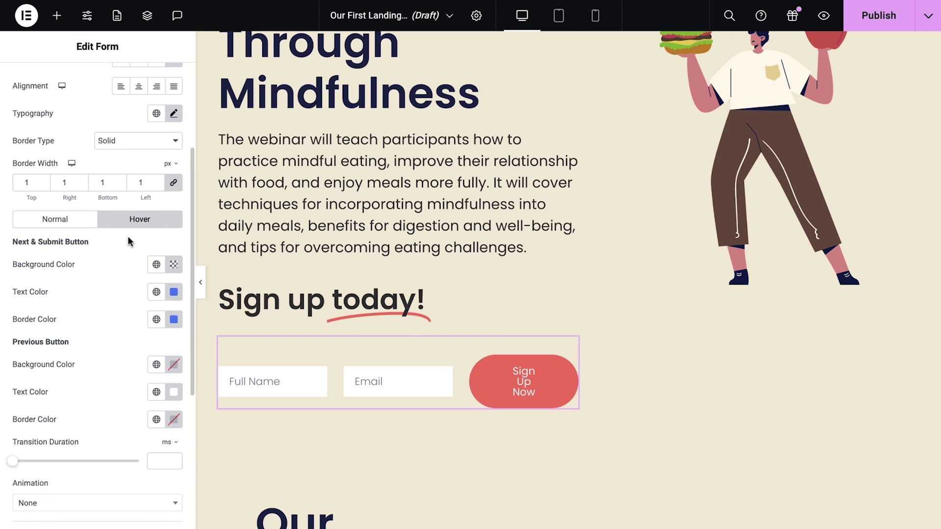
pyautogui.click(156, 292)
pyautogui.click(126, 372)
pyautogui.click(156, 319)
pyautogui.click(80, 225)
pyautogui.scroll(-4, 126, 338)
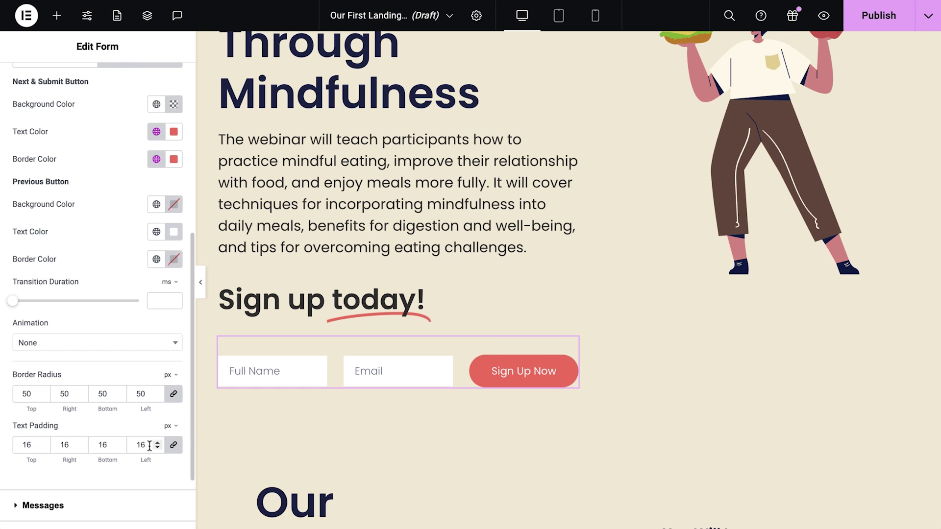
pyautogui.scroll(6, 149, 446)
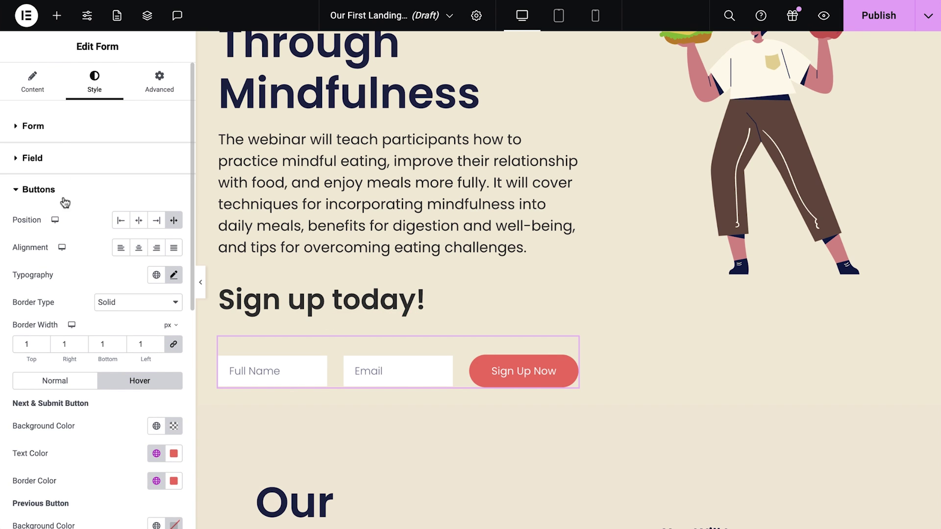
# - Add MailChimp to the form's after-submit actions and select the intro section for mindful-eating text
pyautogui.click(34, 85)
pyautogui.click(63, 127)
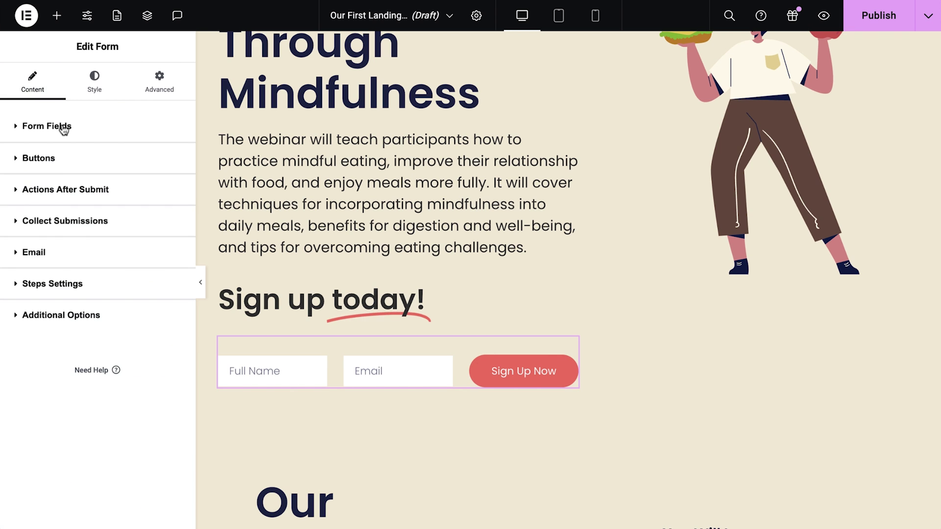
pyautogui.click(50, 190)
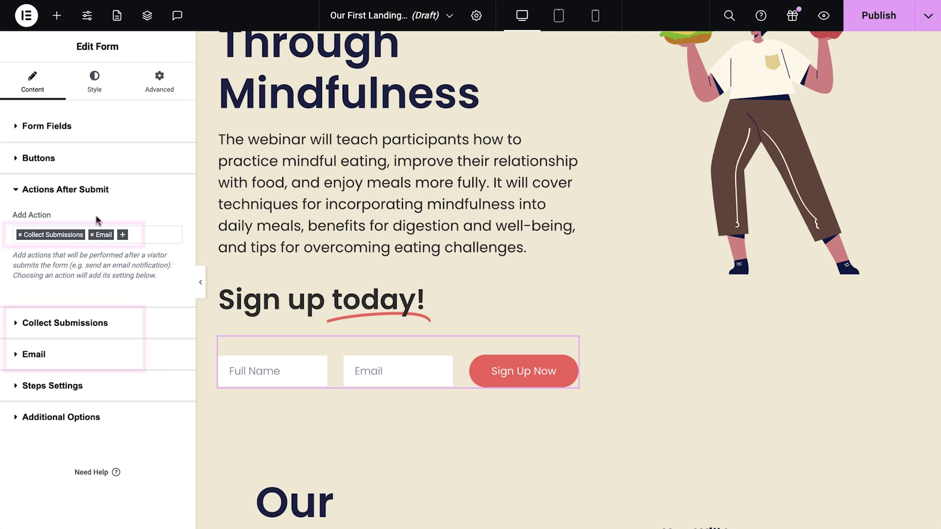
pyautogui.click(123, 236)
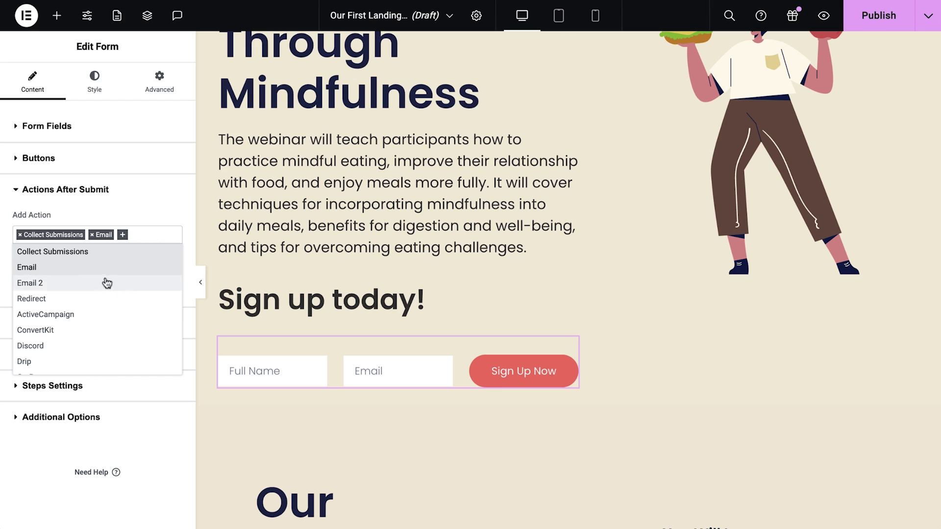
pyautogui.scroll(-2, 85, 343)
pyautogui.scroll(-2, 86, 345)
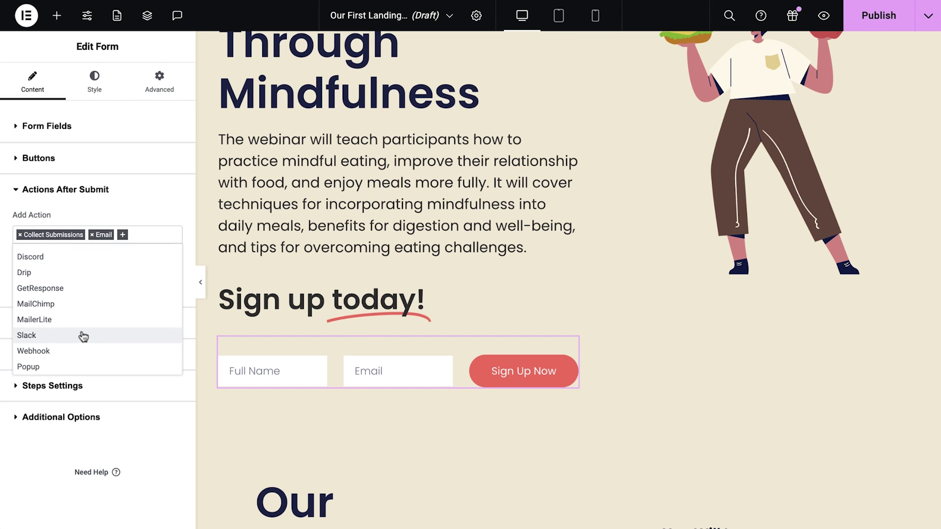
pyautogui.click(73, 311)
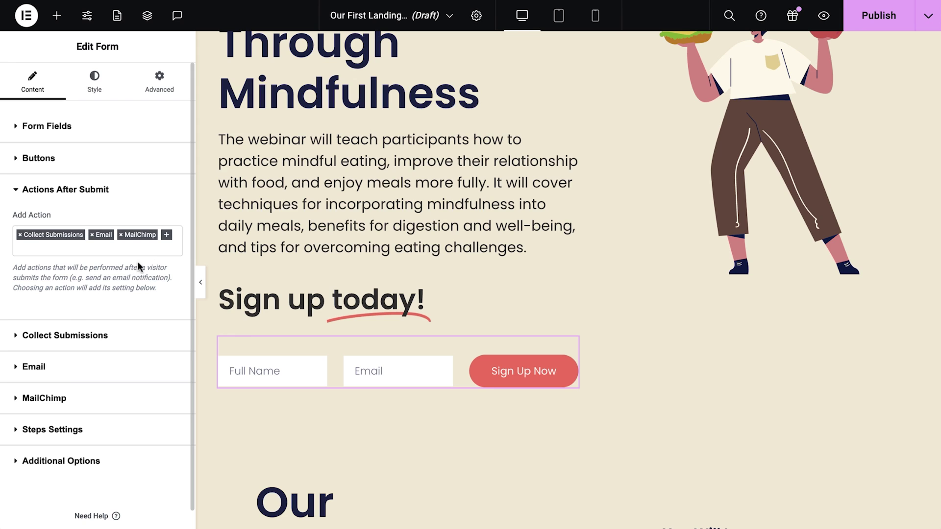
pyautogui.scroll(-7, 204, 216)
pyautogui.click(574, 91)
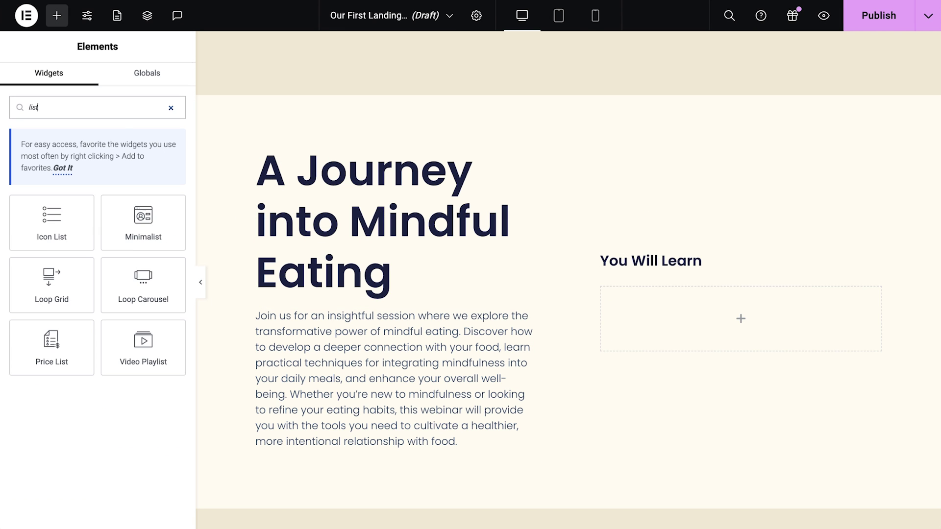
# - Drag an Icon List into the You Will Learn area and a button below the intro paragraph
pyautogui.moveTo(51, 222); pyautogui.dragTo(479, 294)
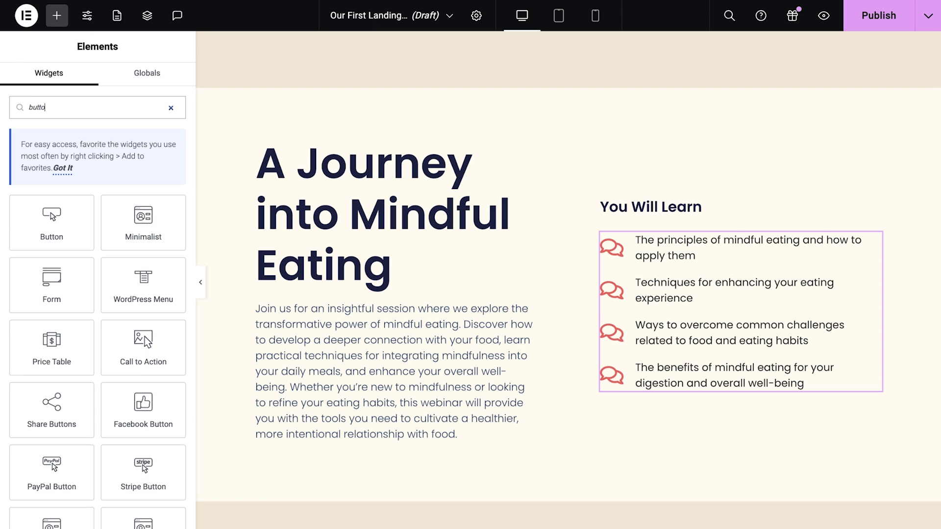
pyautogui.write('n')
pyautogui.moveTo(51, 222); pyautogui.dragTo(301, 405)
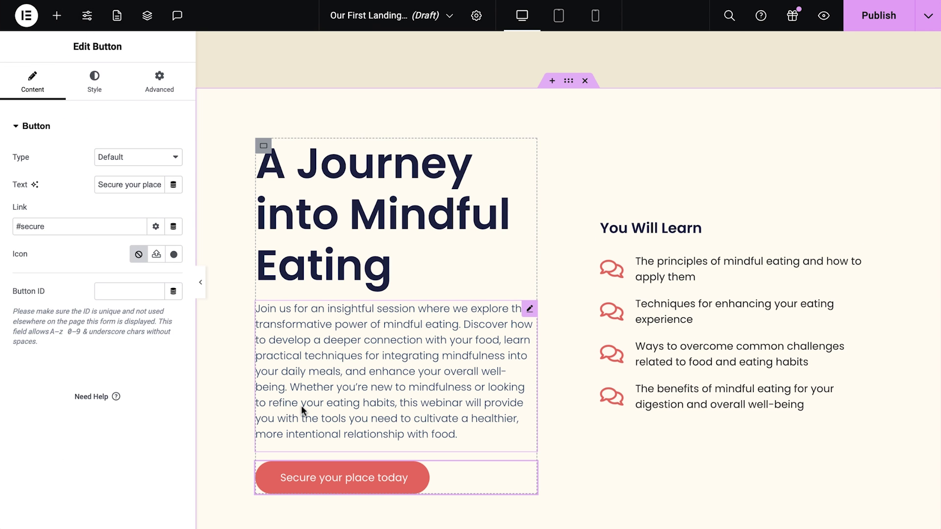
pyautogui.scroll(-9, 231, 445)
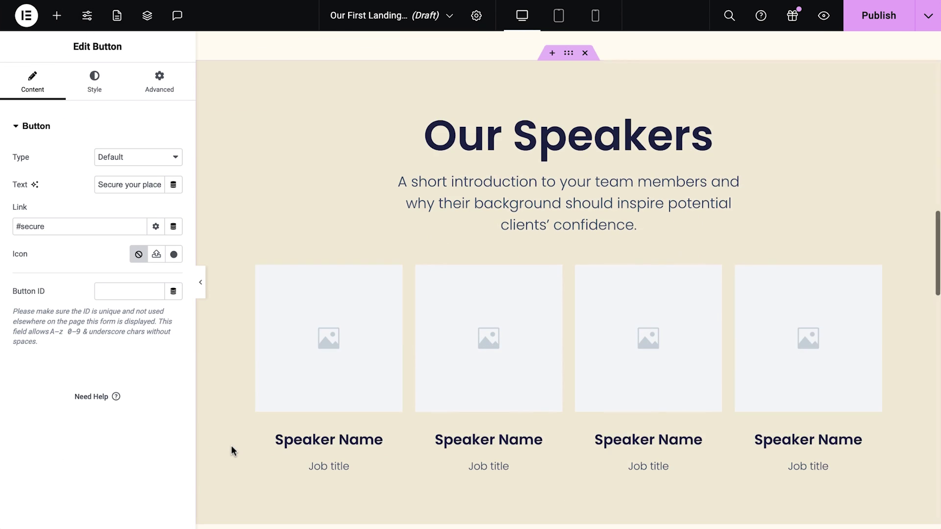
# - Give the first speaker card the nutritionist photo
pyautogui.click(314, 358)
pyautogui.click(143, 212)
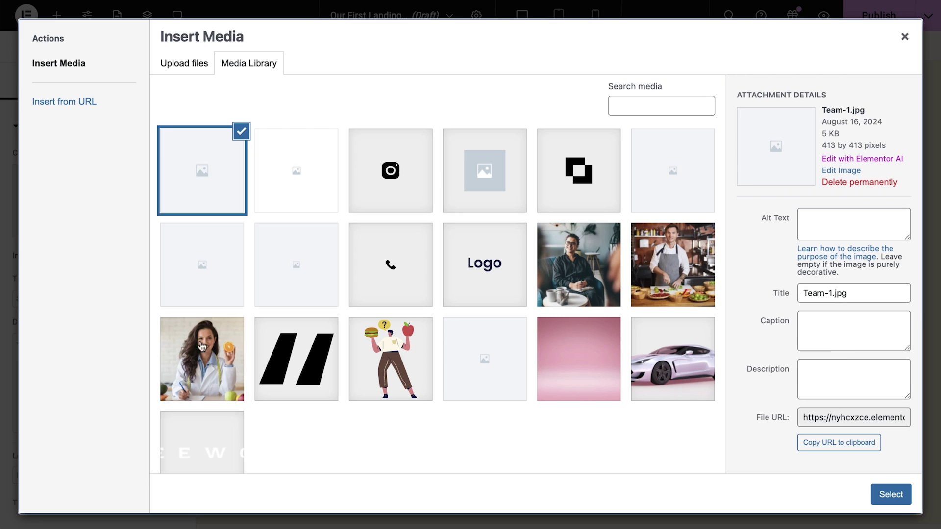
pyautogui.click(205, 358)
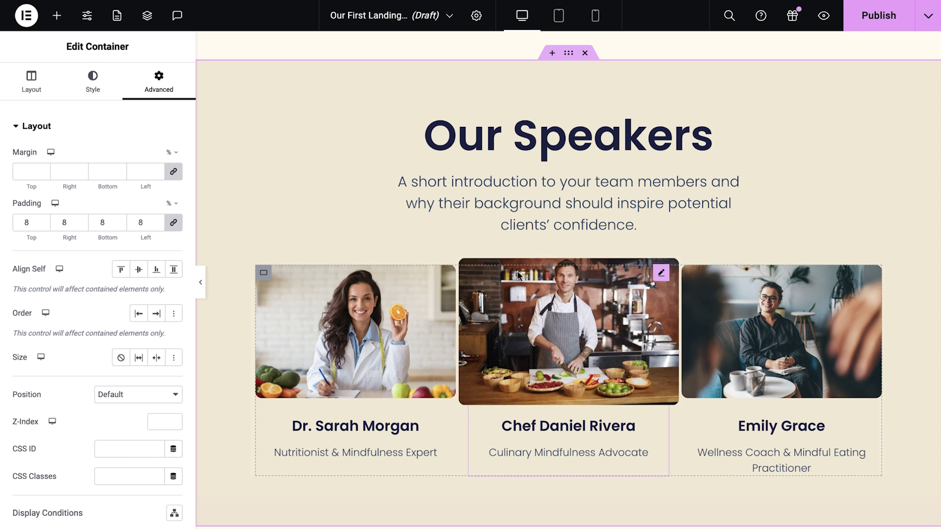
# - Change the speakers' subtitle to 'Meet Our Experts in Mindful Eating'
pyautogui.click(512, 223)
pyautogui.click(32, 82)
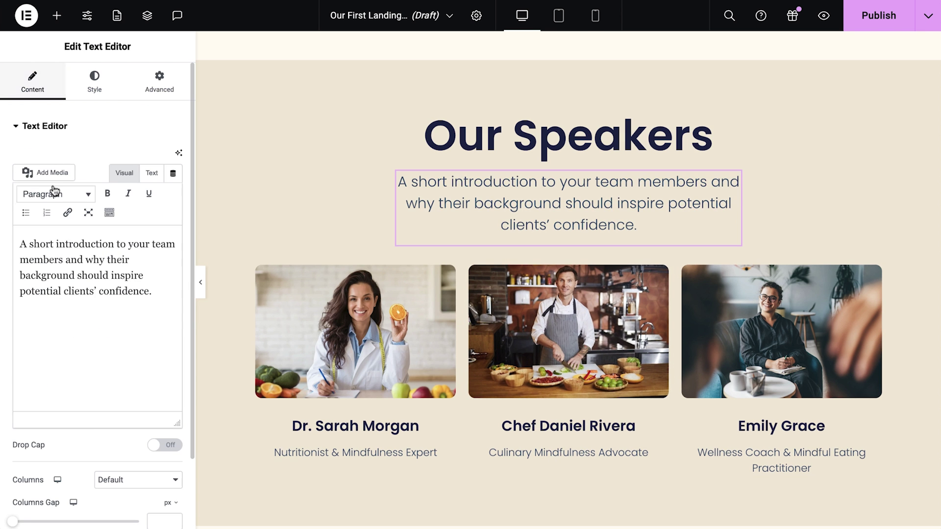
pyautogui.tripleClick(44, 253)
pyautogui.write('Meet Our Experts in Mindful Eating')
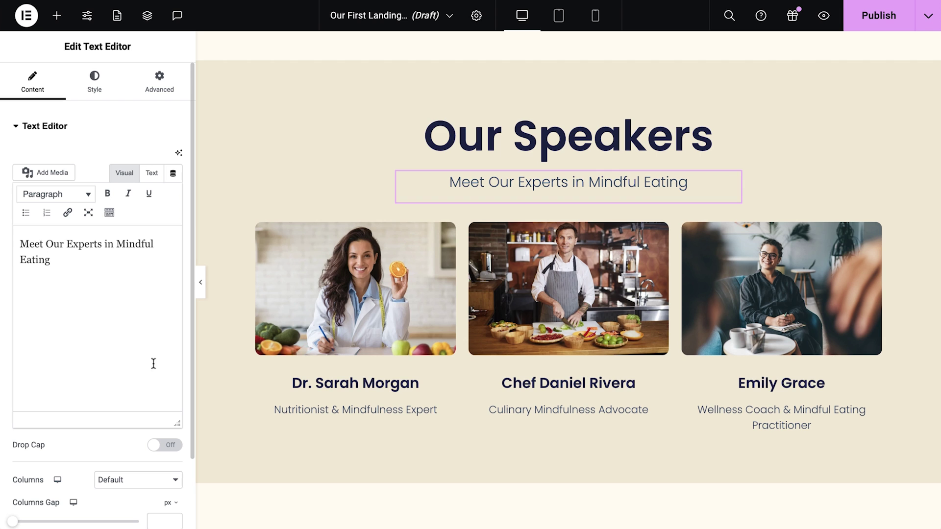
pyautogui.scroll(-8, 224, 410)
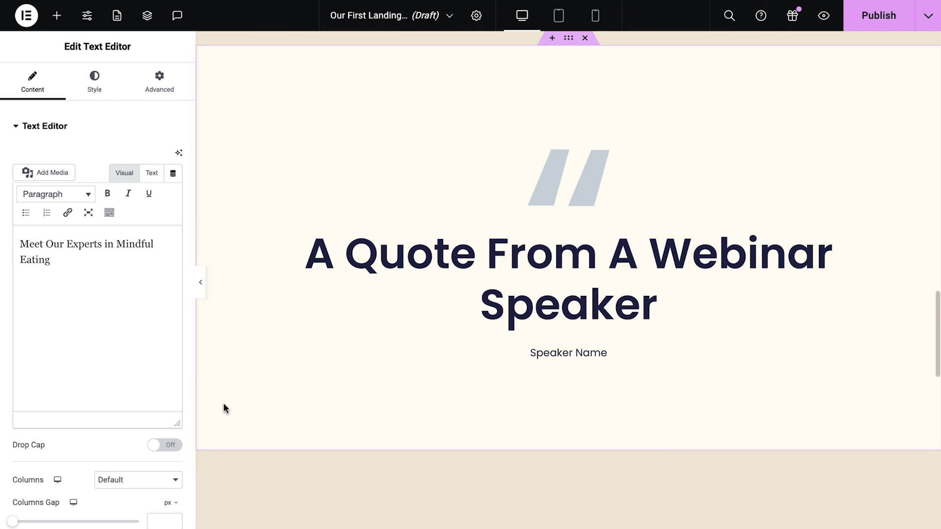
# - Delete the speaker quote widget and place a Testimonials heading in the emptied section
pyautogui.rightClick(466, 267)
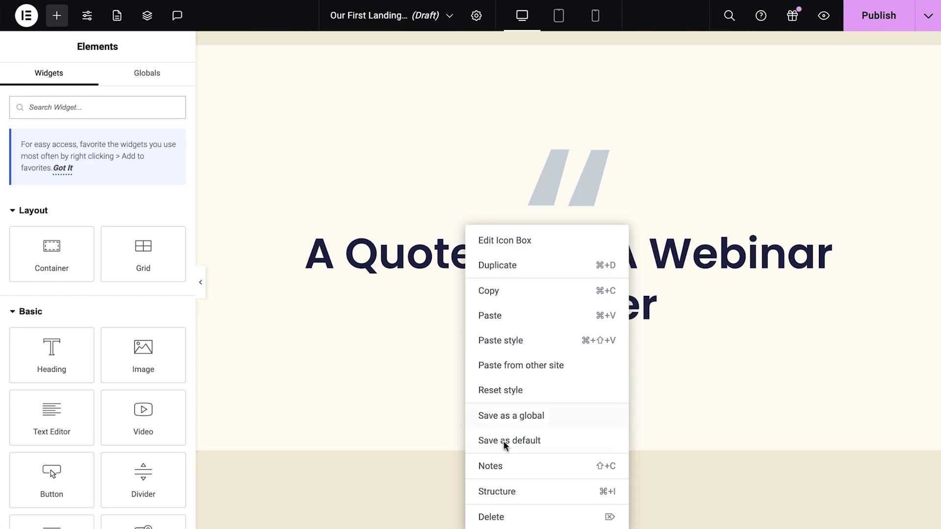
pyautogui.click(511, 515)
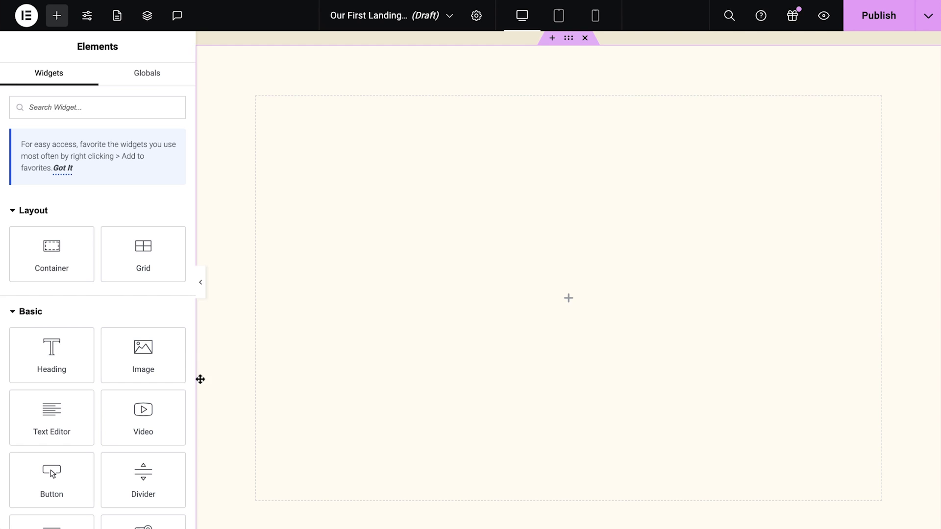
pyautogui.moveTo(51, 353); pyautogui.dragTo(470, 300)
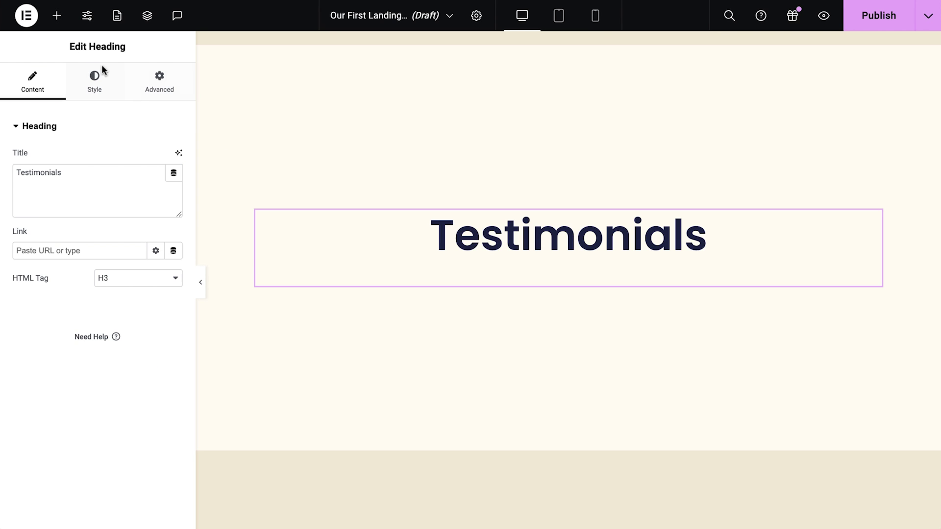
# - Add a Testimonial Carousel widget below the Testimonials heading
pyautogui.click(57, 18)
pyautogui.write('test')
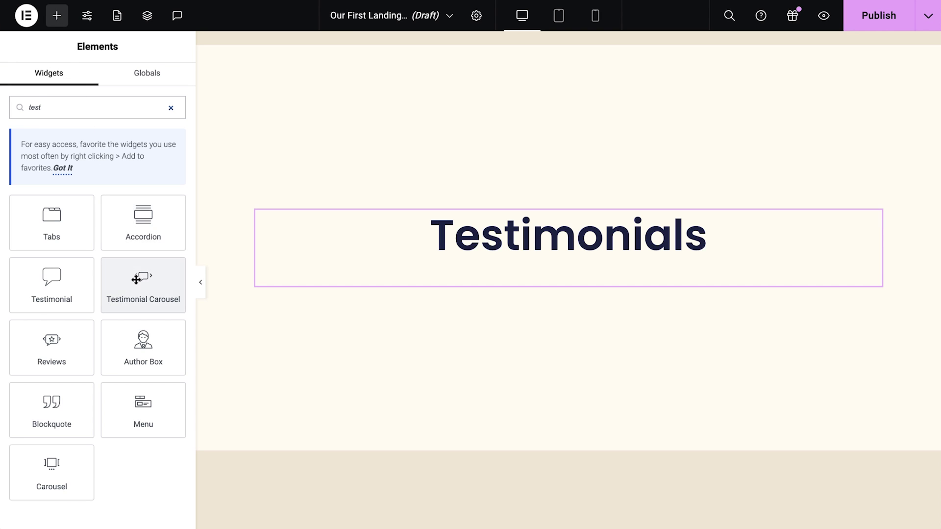
pyautogui.moveTo(134, 275); pyautogui.dragTo(471, 282)
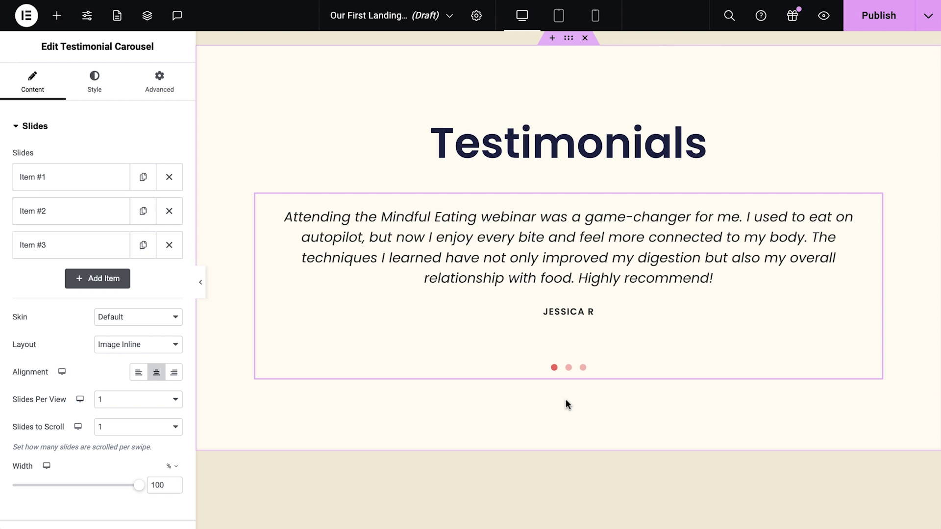
pyautogui.scroll(-8, 566, 401)
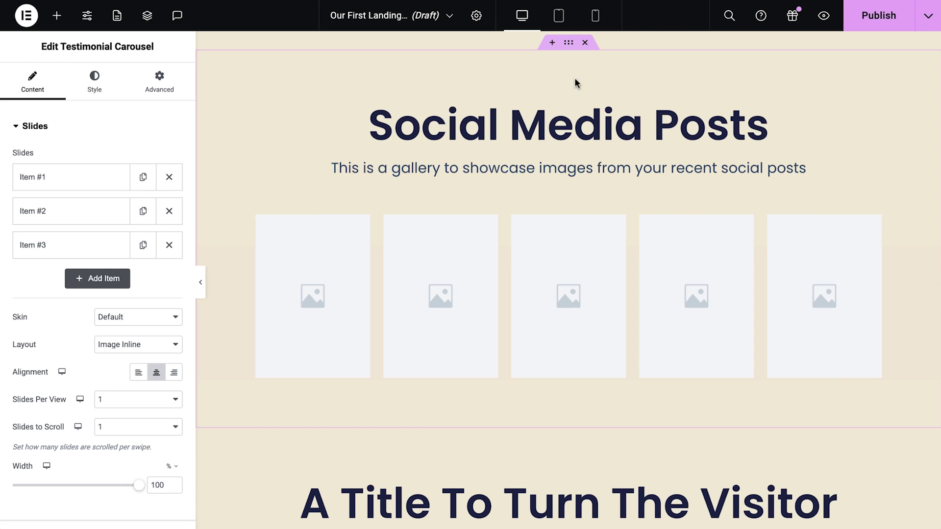
# - Replace the Social Media Posts section with a library Stats block using the global Background colour
pyautogui.click(585, 42)
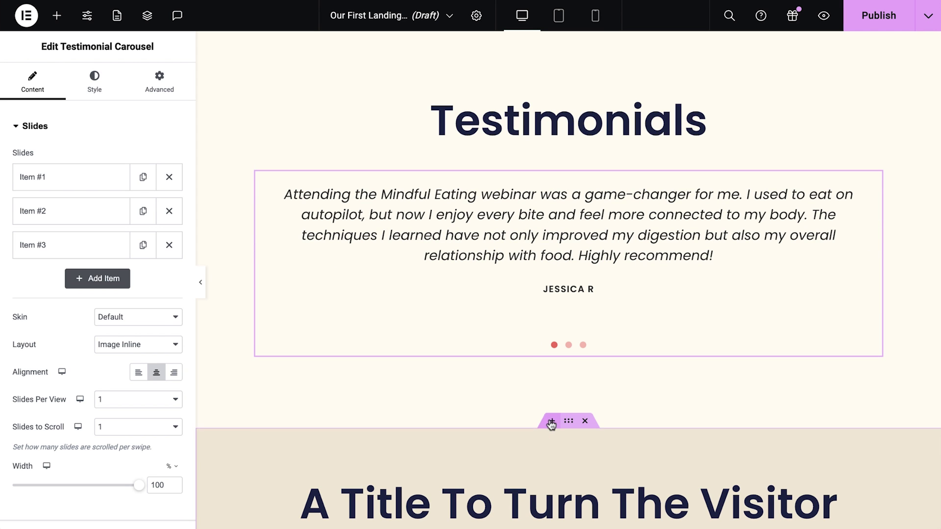
pyautogui.click(551, 423)
pyautogui.click(568, 349)
pyautogui.click(171, 80)
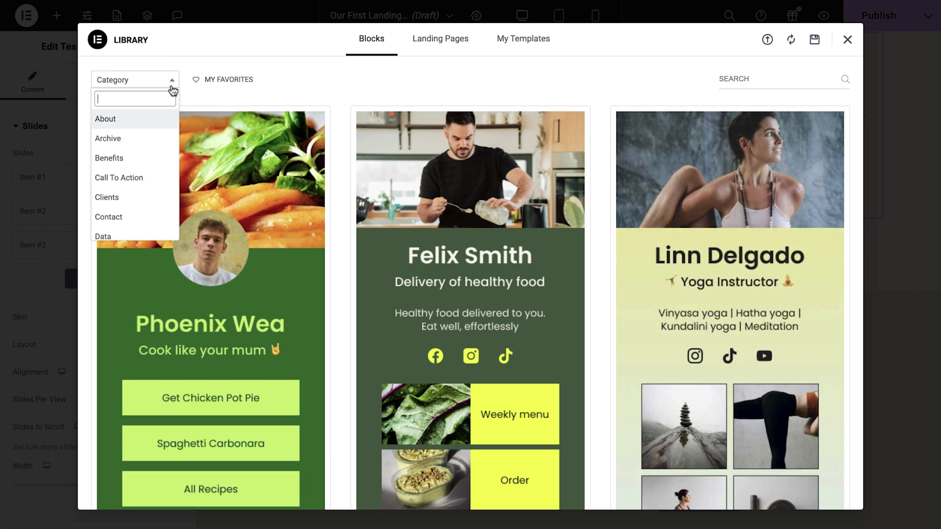
pyautogui.write('stats')
pyautogui.click(148, 120)
pyautogui.click(650, 149)
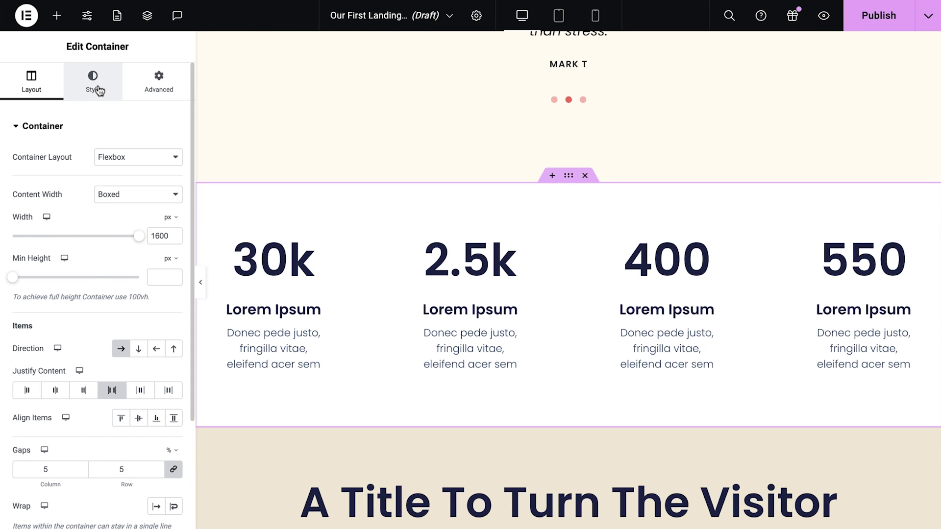
pyautogui.click(93, 84)
pyautogui.click(156, 211)
pyautogui.click(85, 376)
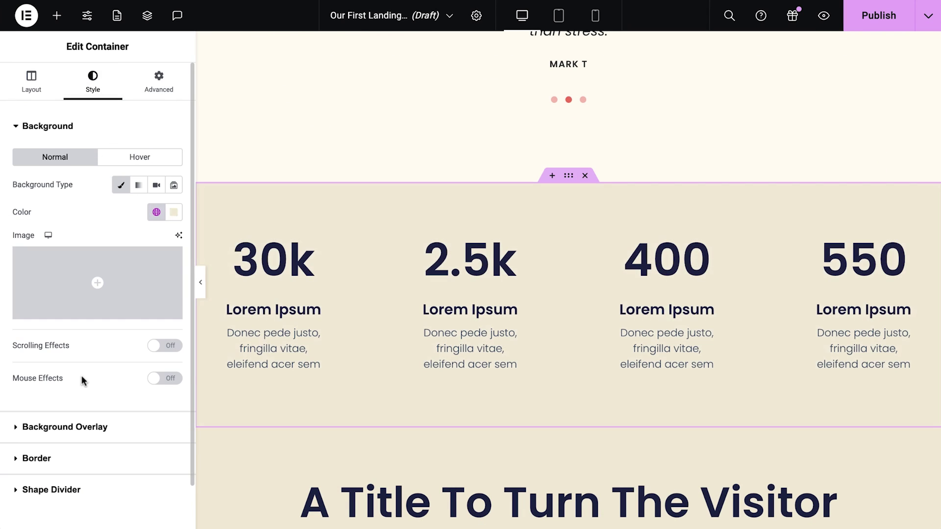
# - Replace the first two stat captions, the first becoming Participants
pyautogui.click(314, 306)
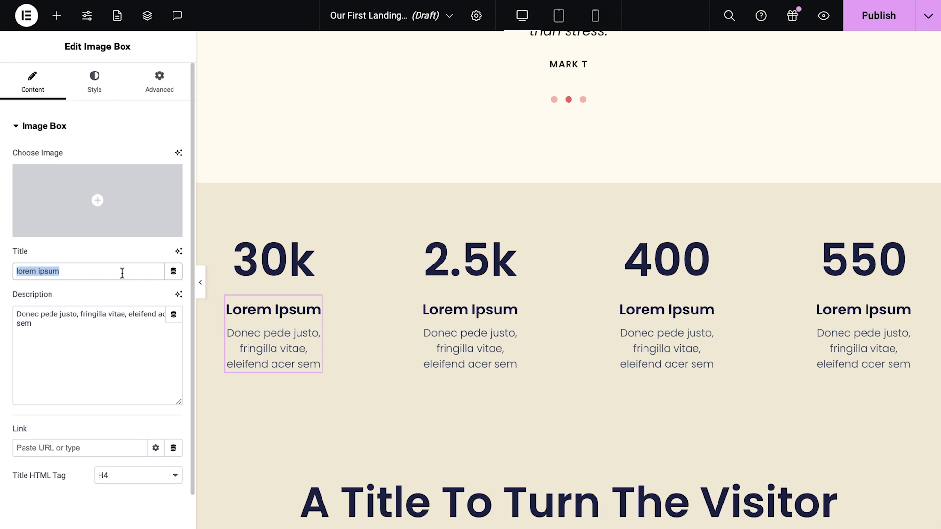
pyautogui.write('Participants')
pyautogui.click(76, 304)
pyautogui.hotkey('ctrl', 'a')
pyautogui.write('Over 30,000 people have already transformed their lives through mindful eating practices.')
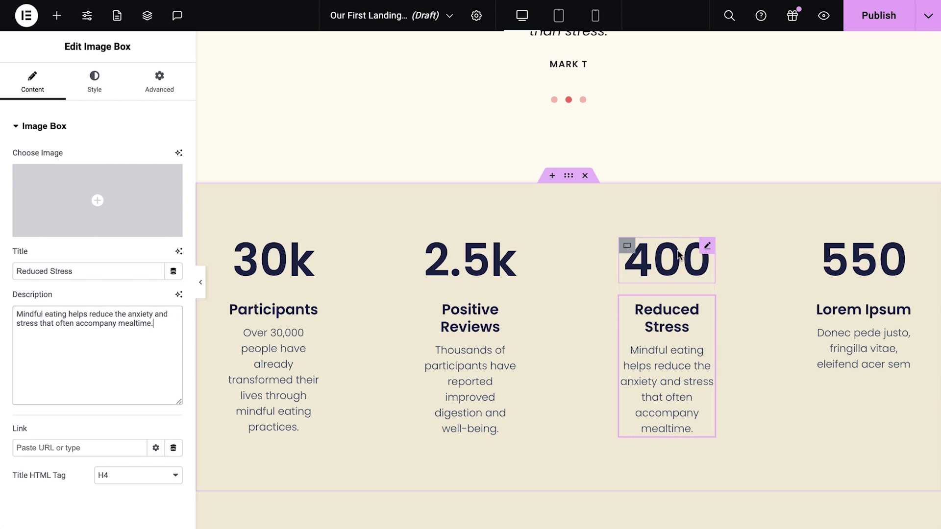
# - Change the 400 counter to 100 with a % suffix and the 550 counter to 10
pyautogui.click(667, 260)
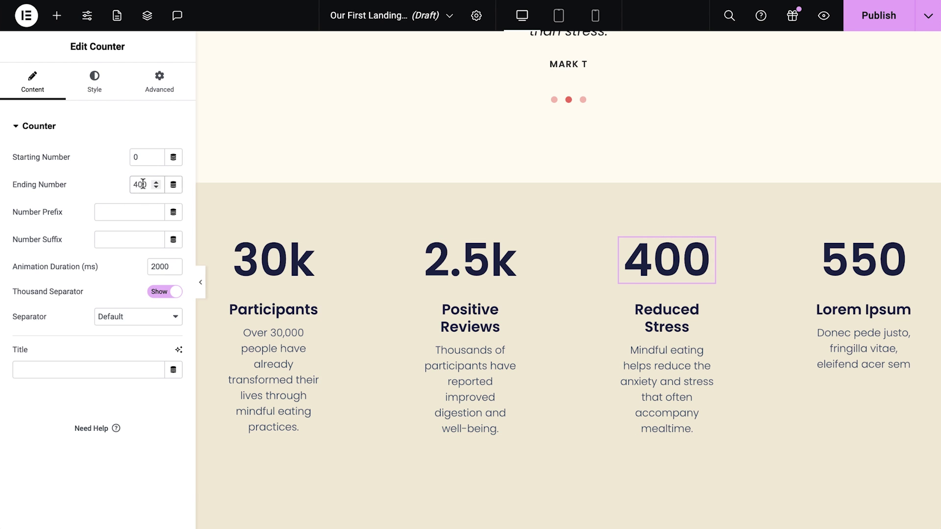
pyautogui.doubleClick(143, 184)
pyautogui.write('100')
pyautogui.press('Tab')
pyautogui.press('Tab')
pyautogui.write('%')
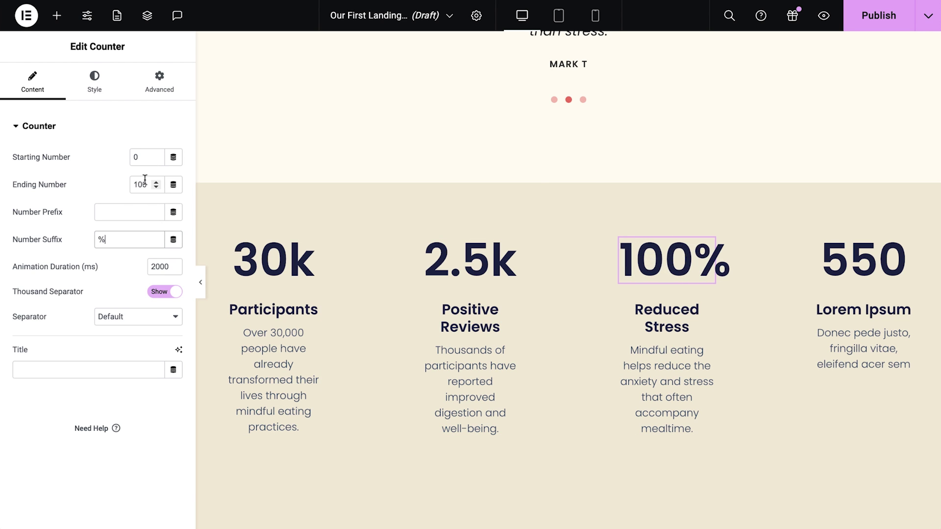
pyautogui.click(904, 245)
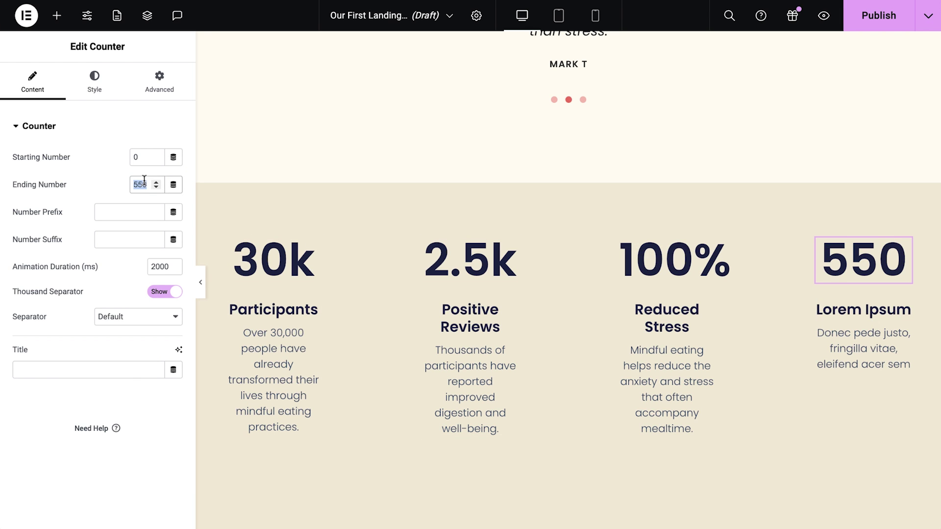
pyautogui.write('10')
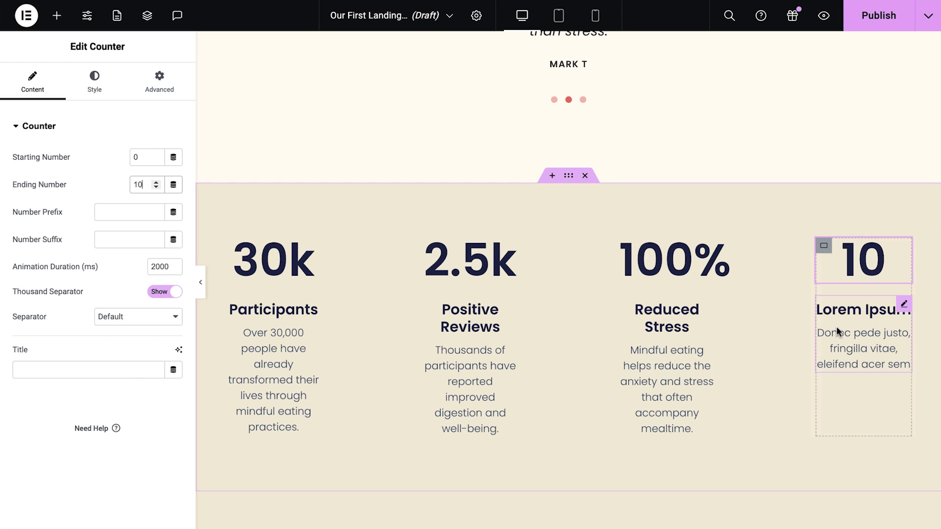
# - Retitle the Lorem Ipsum stat box 'Days' and paste in a sign-up reminder description
pyautogui.click(837, 329)
pyautogui.tripleClick(132, 272)
pyautogui.write('Days to go!')
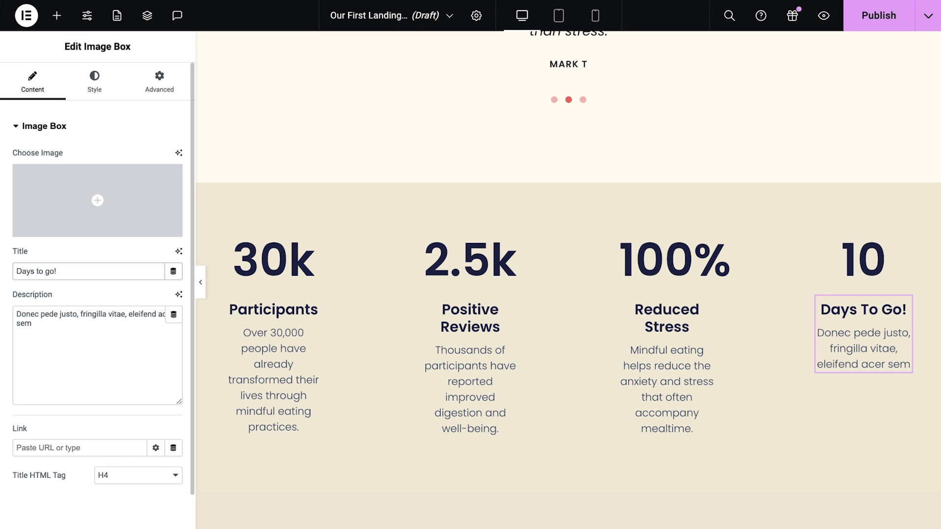
pyautogui.tripleClick(93, 323)
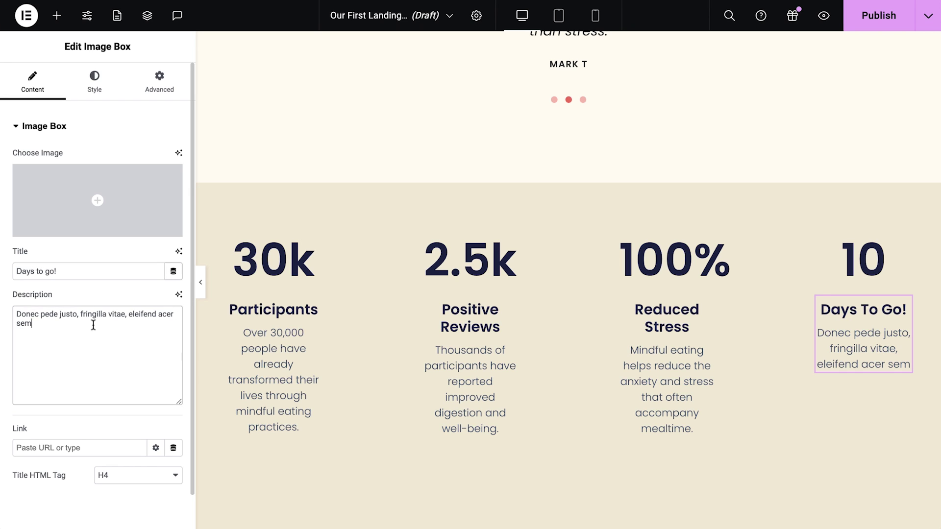
pyautogui.write("Don't miss out. Sign up below!")
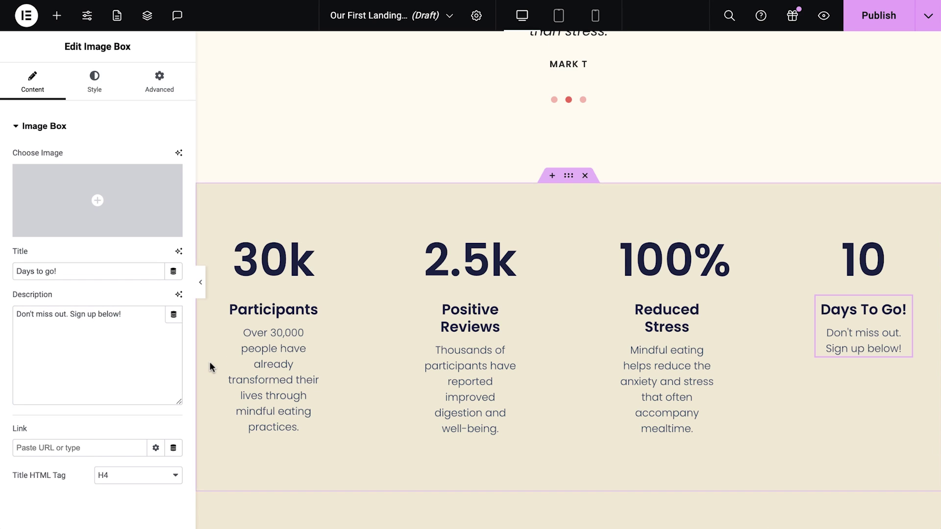
pyautogui.scroll(-7, 210, 361)
# - Retitle the heading 'Secure Your Place Today' and give the section a solid red background
pyautogui.click(546, 281)
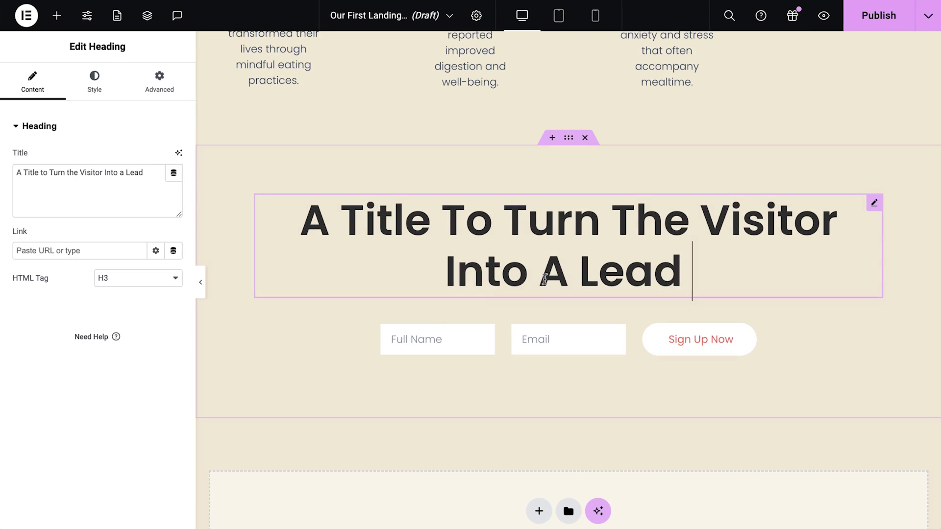
pyautogui.tripleClick(104, 193)
pyautogui.write('Secure Your Place Today')
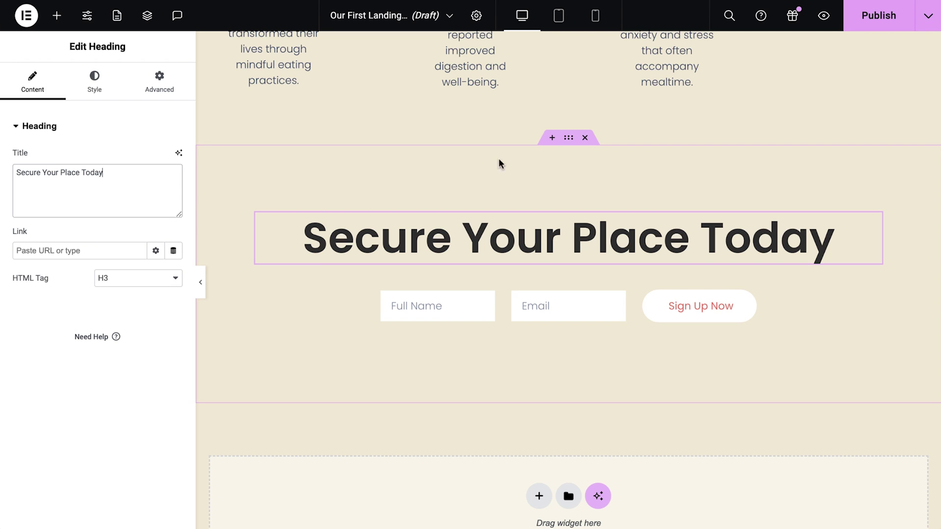
pyautogui.click(572, 146)
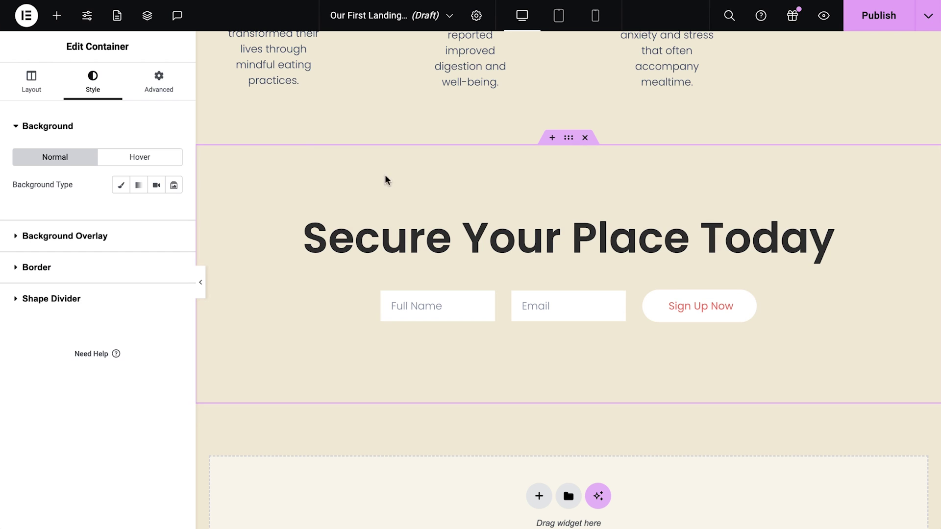
pyautogui.click(121, 186)
# - Make the section heading text the global White colour
pyautogui.click(364, 240)
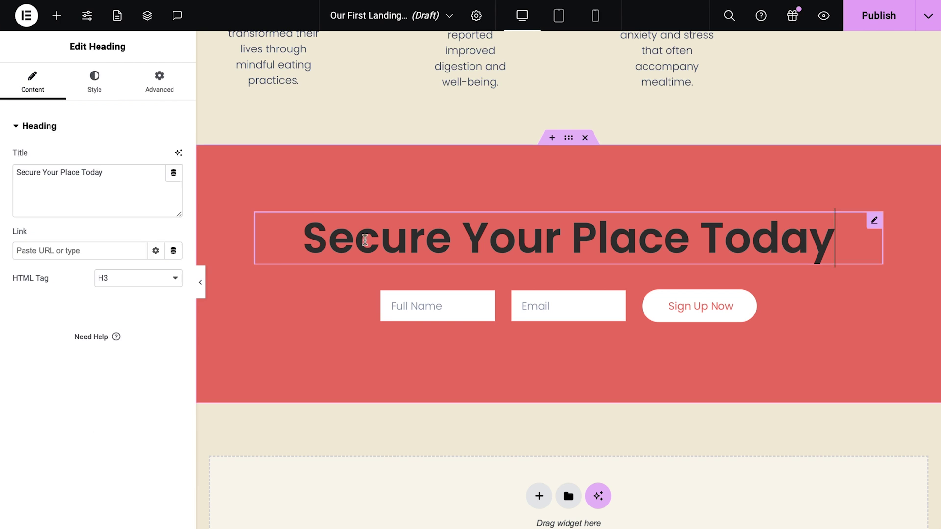
pyautogui.click(95, 87)
pyautogui.click(147, 187)
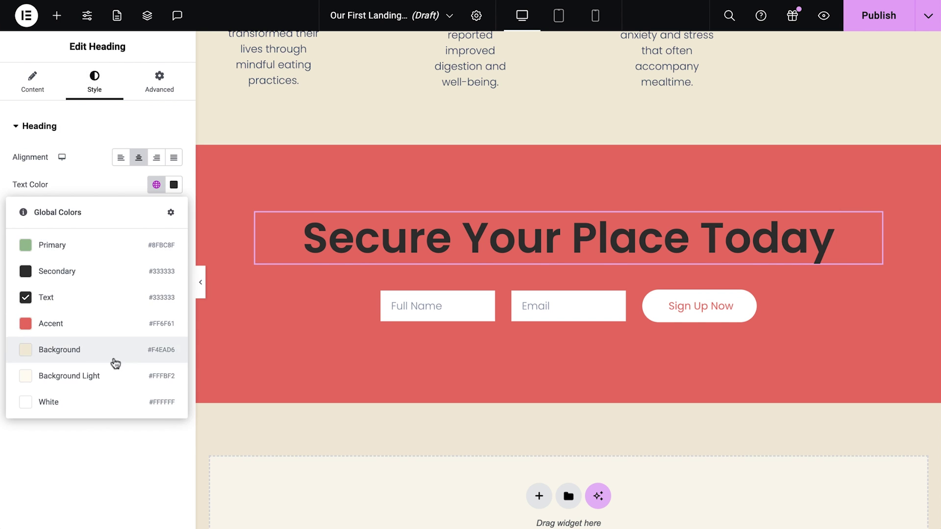
pyautogui.click(89, 403)
pyautogui.click(57, 15)
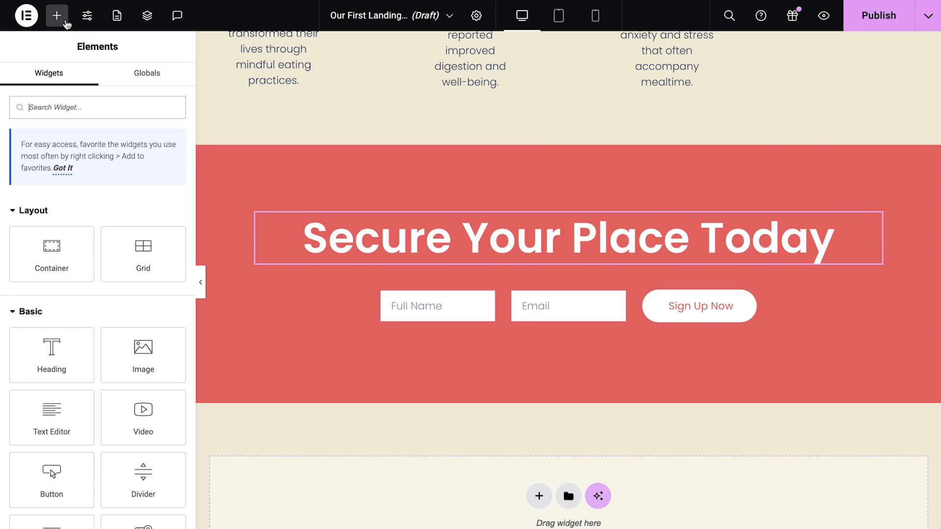
# - Add a Menu Anchor above the section heading with the ID 'secure'
pyautogui.write('menu')
pyautogui.moveTo(52, 220); pyautogui.dragTo(300, 221)
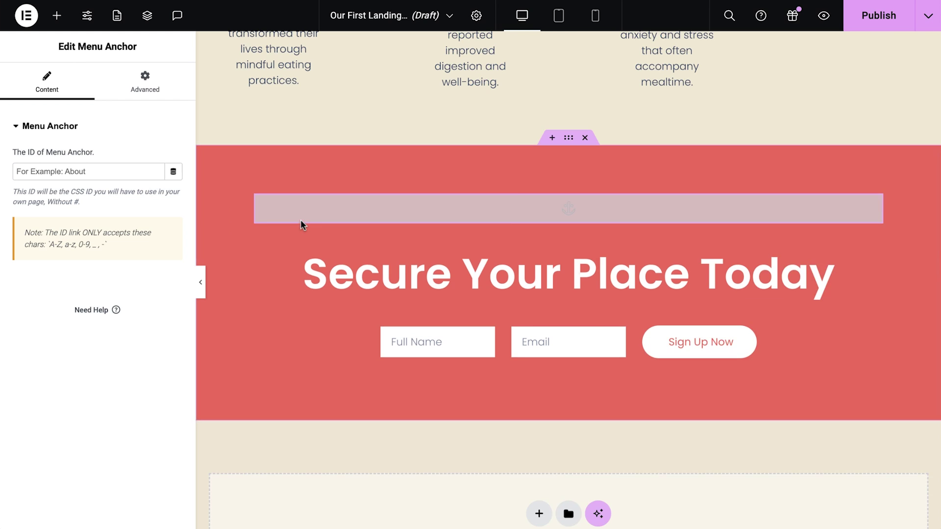
pyautogui.click(121, 171)
pyautogui.write('secure')
pyautogui.scroll(20, 211, 159)
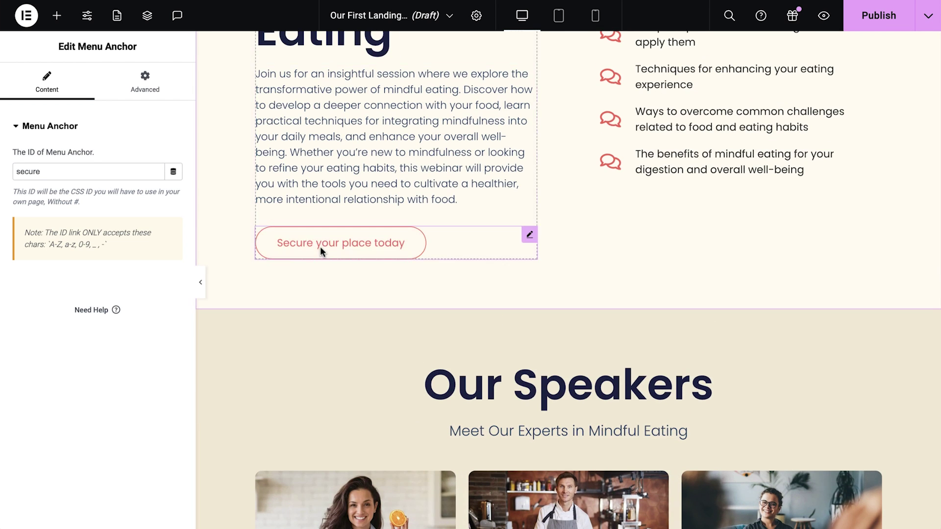
# - Link the Secure your place today button to '#secure' and test the jump
pyautogui.click(321, 250)
pyautogui.click(118, 226)
pyautogui.write('#secure')
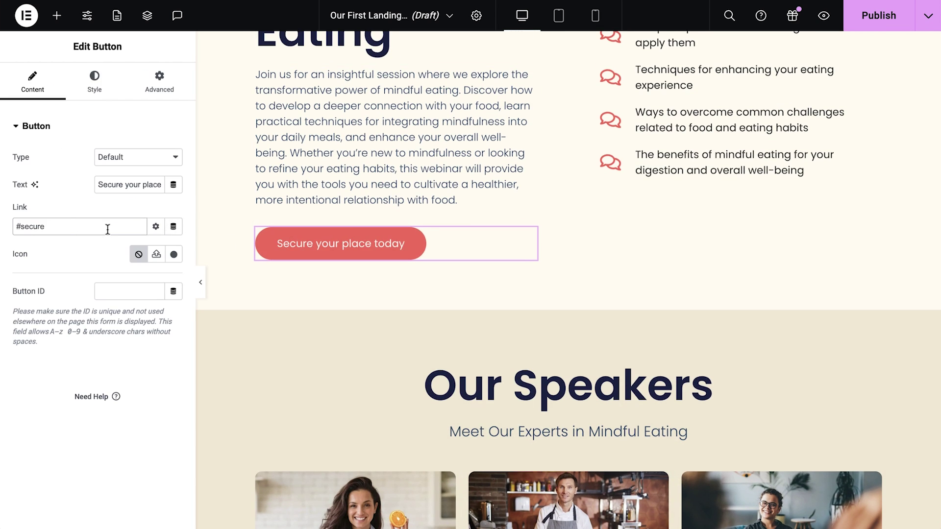
pyautogui.click(313, 249)
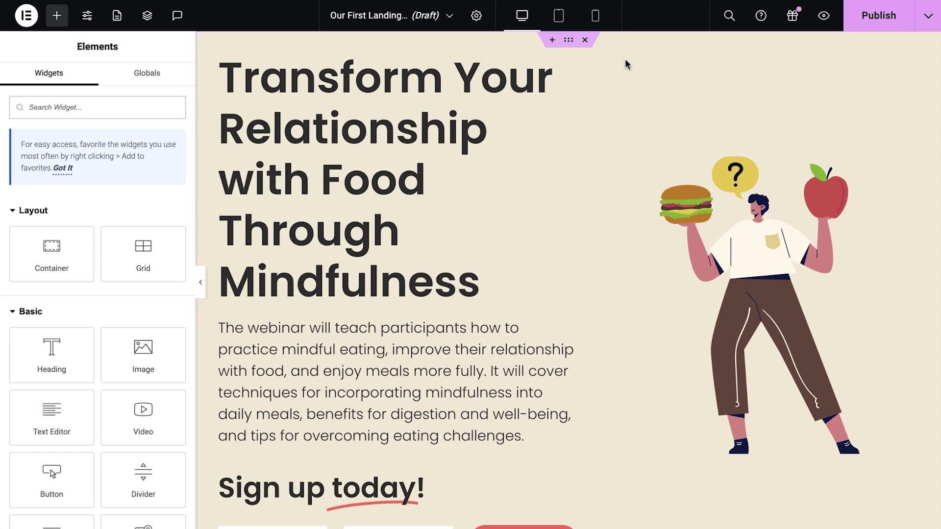
# - In Mobile Portrait view, set the illustration container's Order to Start so it sits above the text
pyautogui.click(596, 18)
pyautogui.scroll(-5, 501, 157)
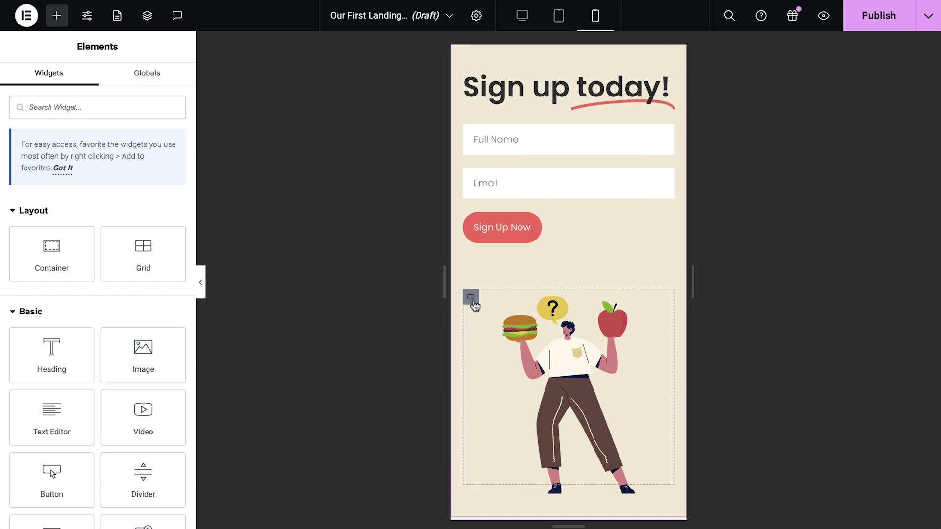
pyautogui.click(471, 300)
pyautogui.click(161, 84)
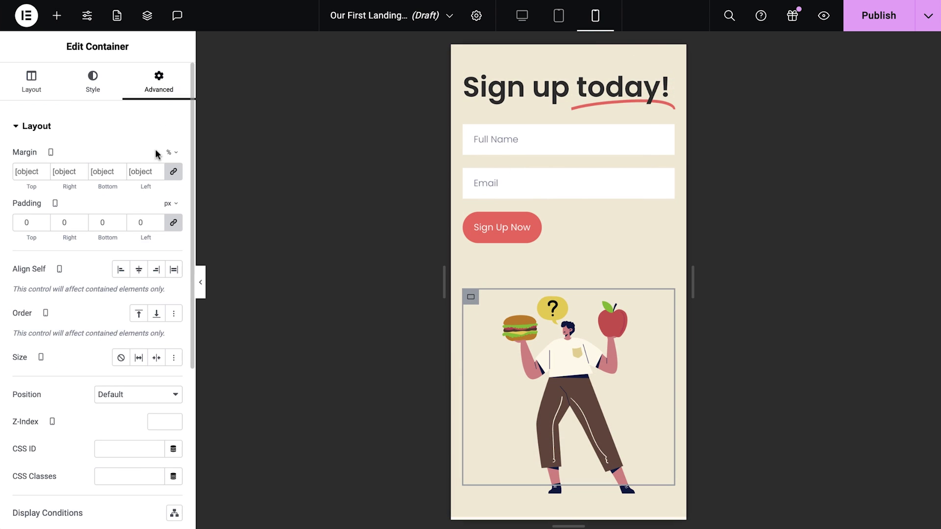
pyautogui.click(138, 314)
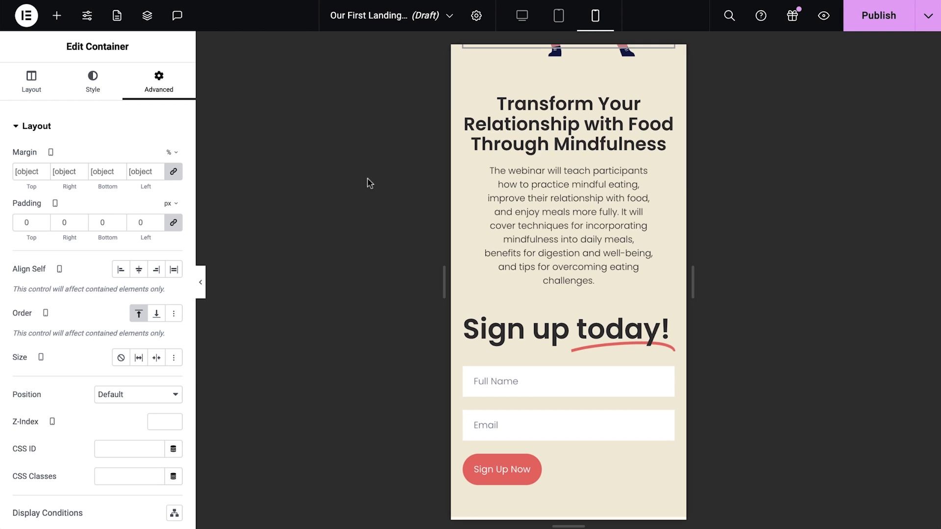
# - Set the sign-up form's button position to Stretch so Sign Up Now spans full width
pyautogui.scroll(3, 461, 100)
pyautogui.scroll(-4, 461, 100)
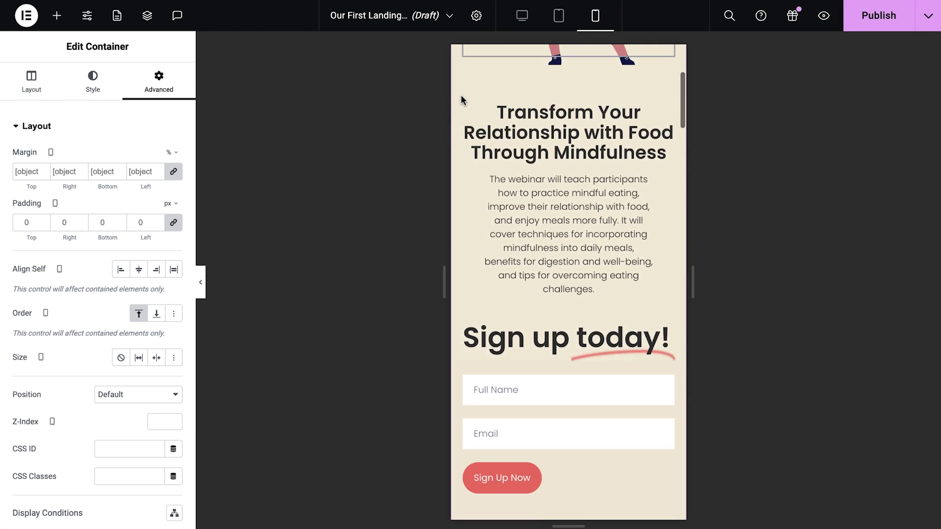
pyautogui.scroll(-2, 461, 100)
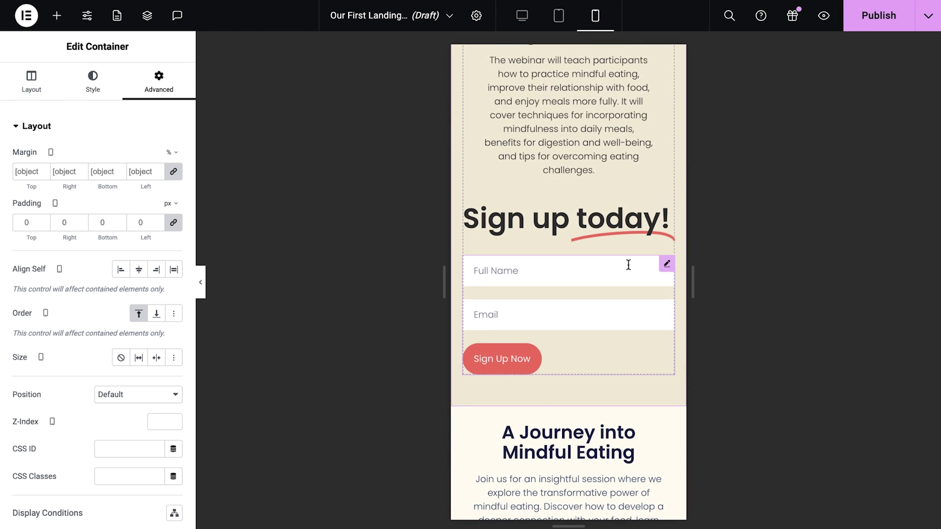
pyautogui.click(667, 267)
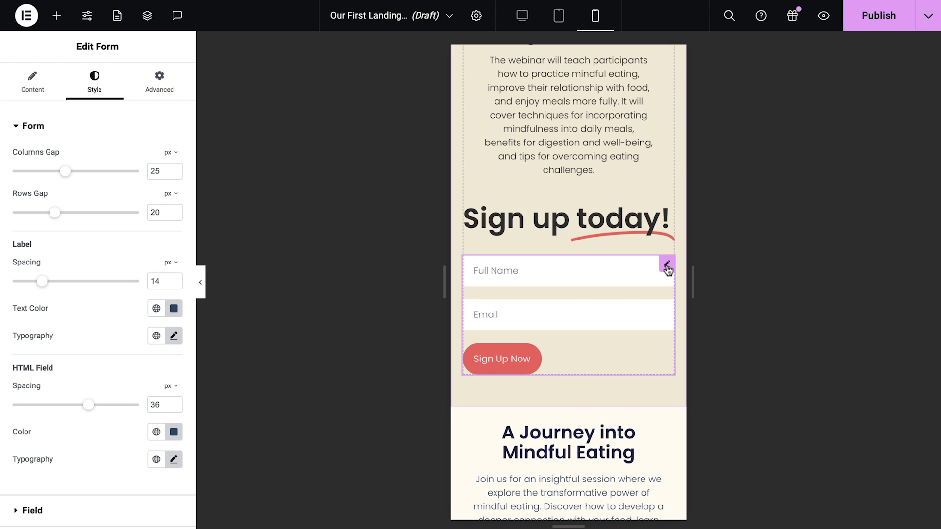
pyautogui.click(81, 138)
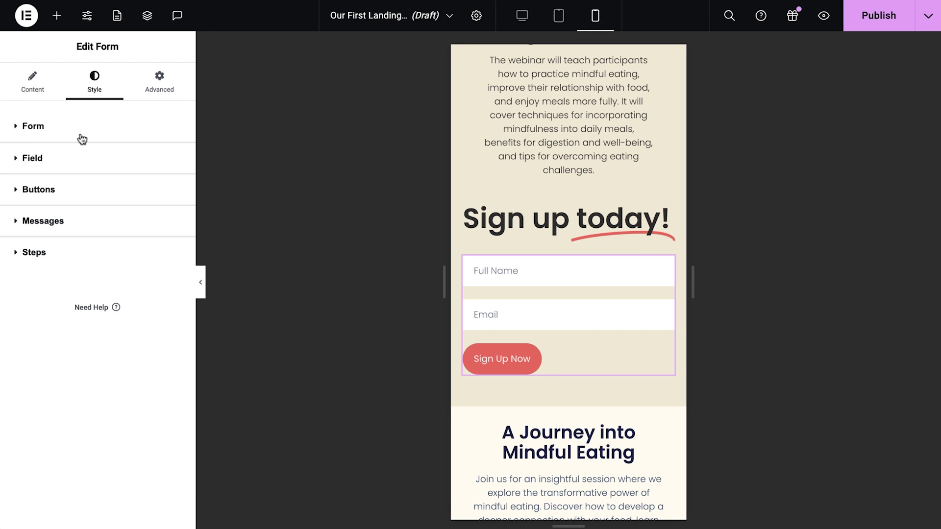
pyautogui.click(92, 189)
pyautogui.click(173, 220)
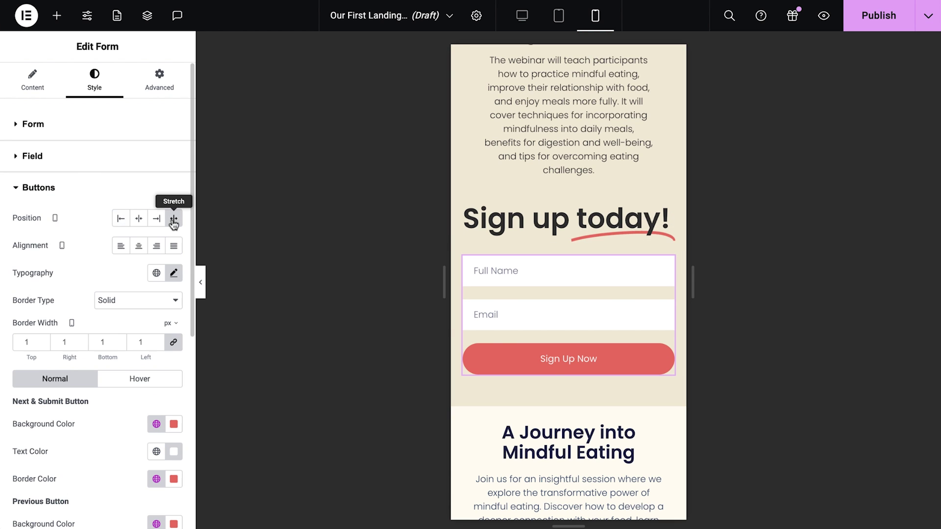
# - Preview the whole mobile page with the panel hidden, then restore the panel and desktop view
pyautogui.click(200, 282)
pyautogui.scroll(-8, 360, 164)
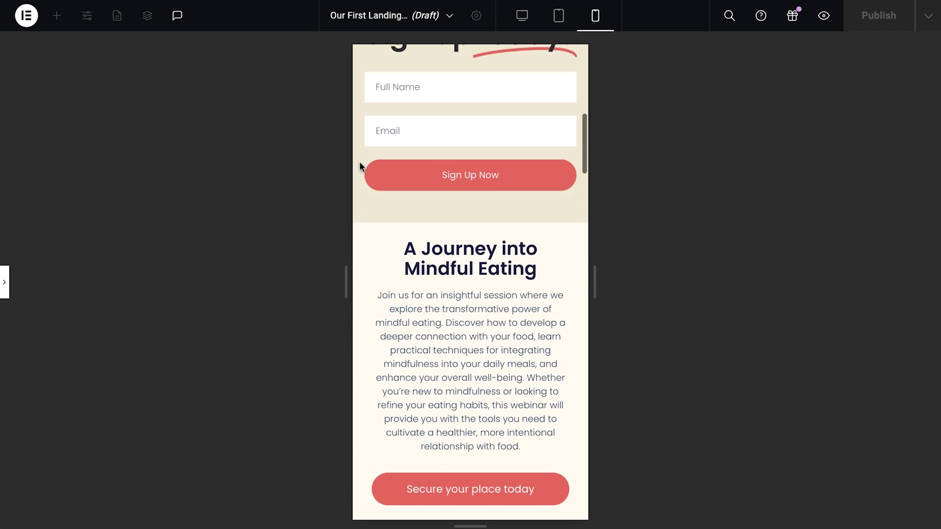
pyautogui.scroll(-15, 359, 167)
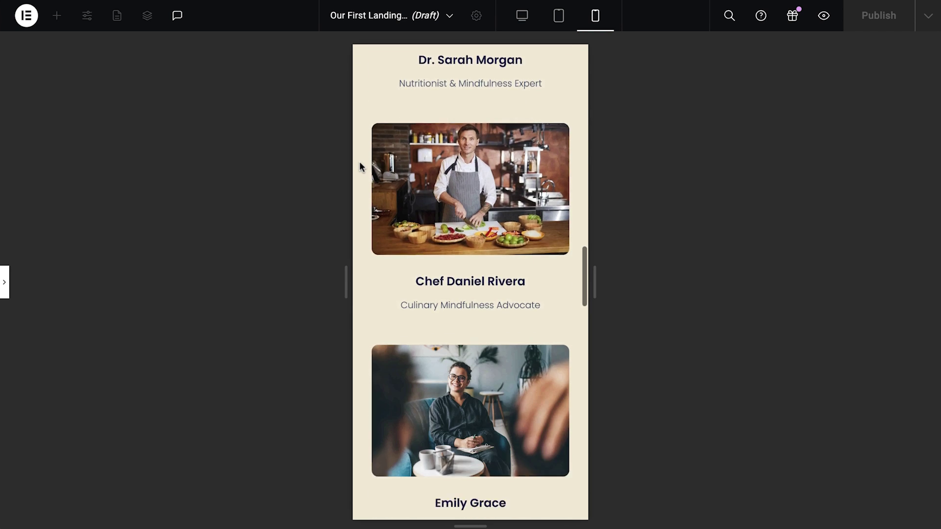
pyautogui.scroll(-5, 360, 167)
pyautogui.scroll(-15, 360, 162)
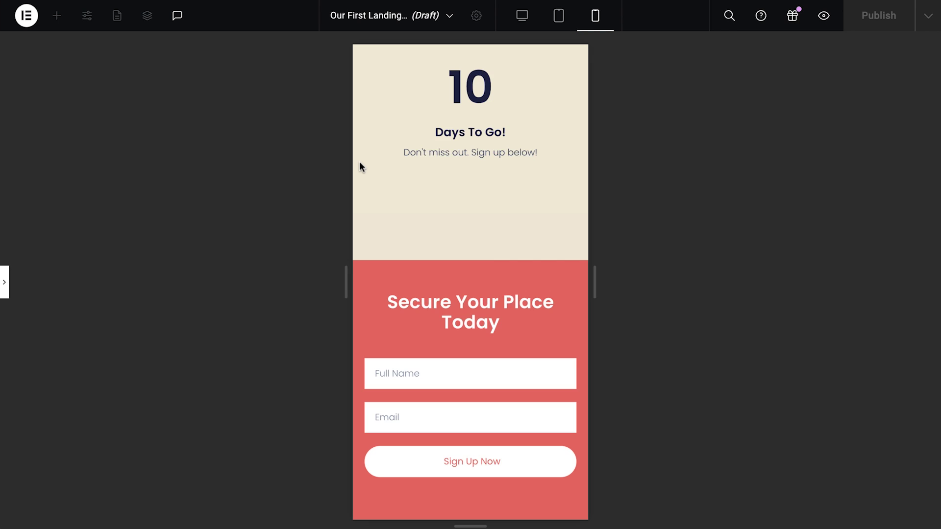
pyautogui.scroll(10, 360, 163)
pyautogui.scroll(10, 360, 166)
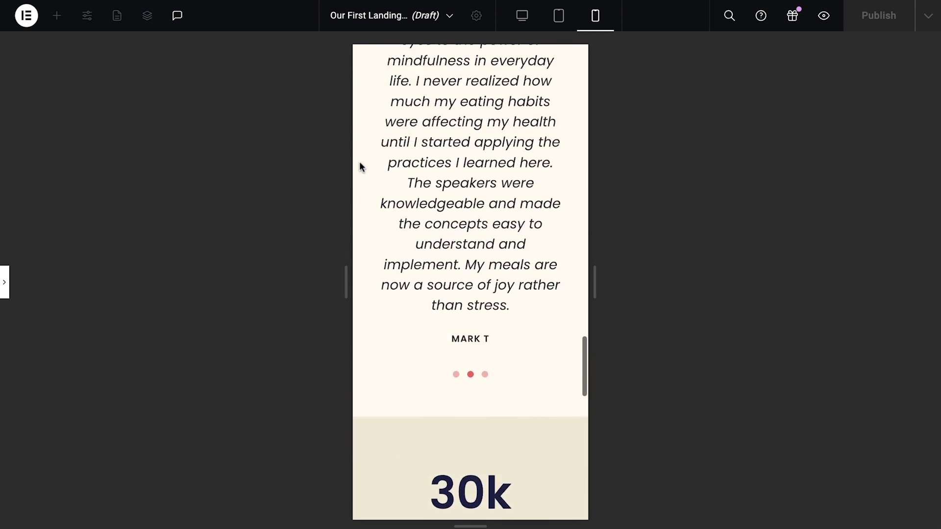
pyautogui.scroll(12, 359, 166)
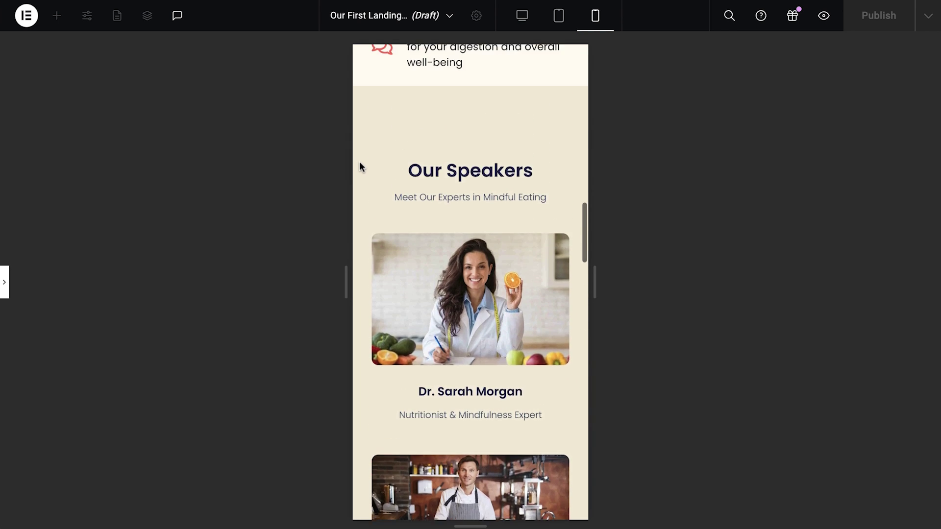
pyautogui.scroll(8, 360, 161)
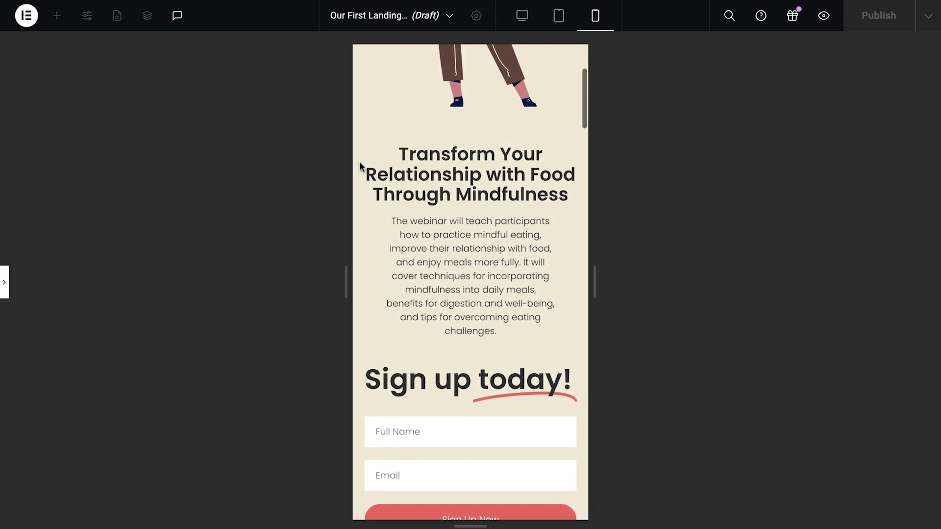
pyautogui.hotkey('ctrl', 'p')
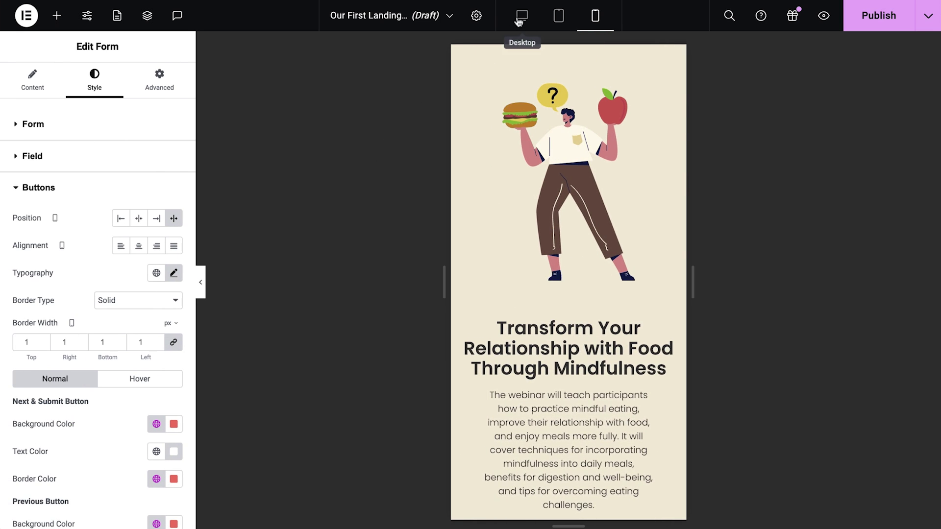
pyautogui.click(521, 17)
# - Publish the page and scroll down to the red 'Secure Your Place Today' sign-up section
pyautogui.click(876, 19)
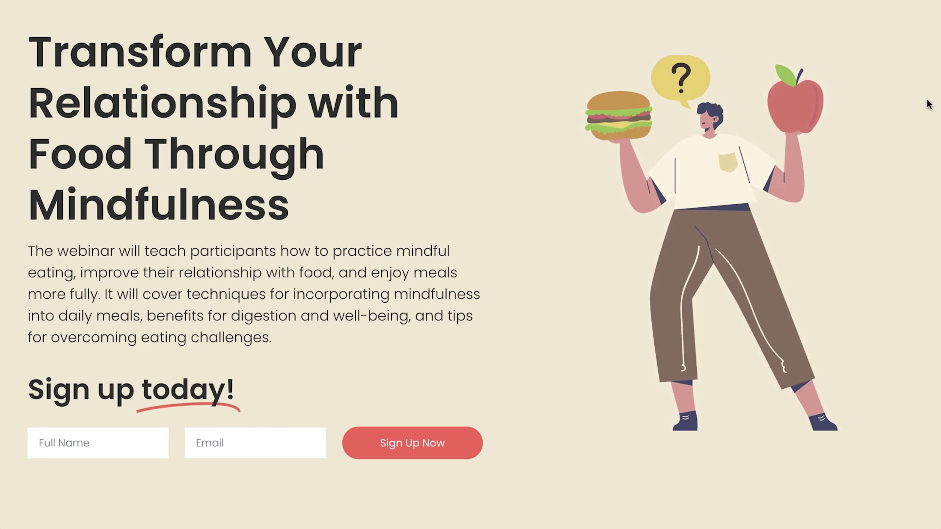
pyautogui.scroll(-6, 927, 103)
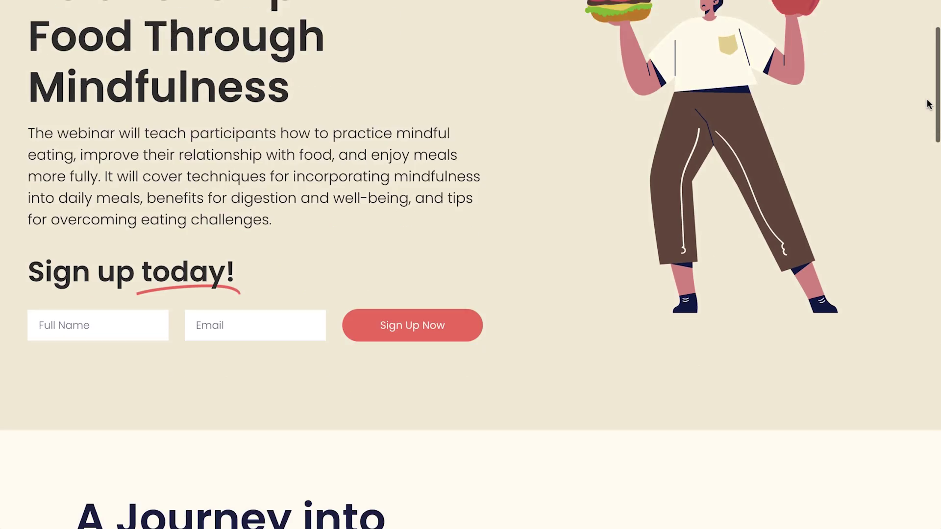
pyautogui.scroll(-15, 927, 103)
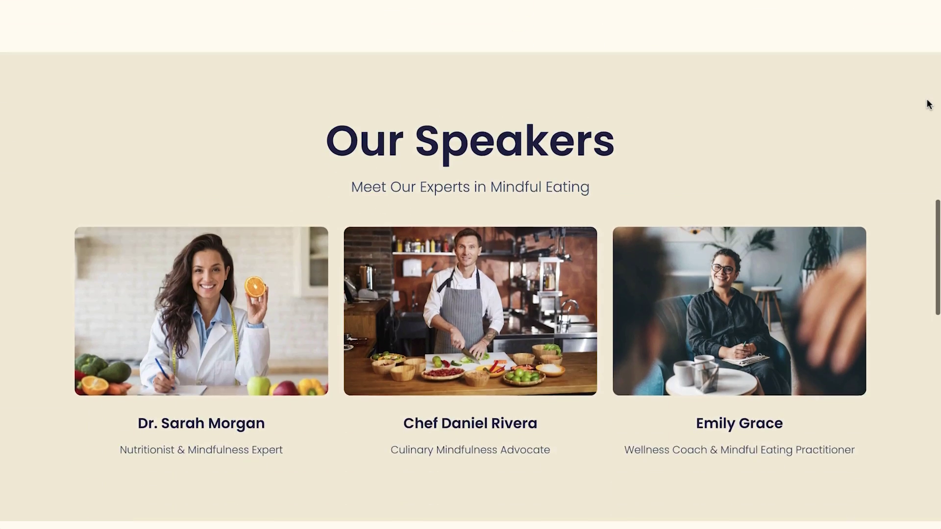
pyautogui.scroll(-16, 928, 103)
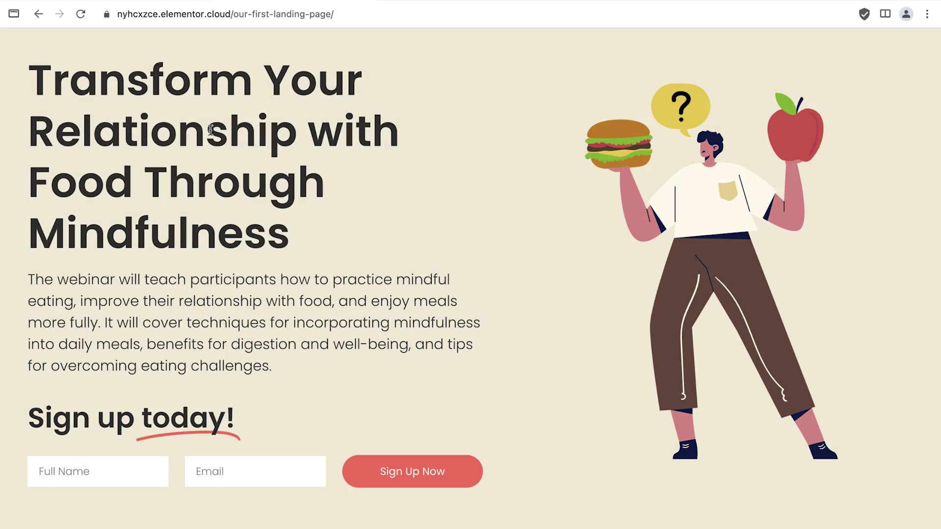
# - Move toward the top edge of the live page to trigger the 'Wait!' exit-intent popup
pyautogui.moveTo(70, 28)
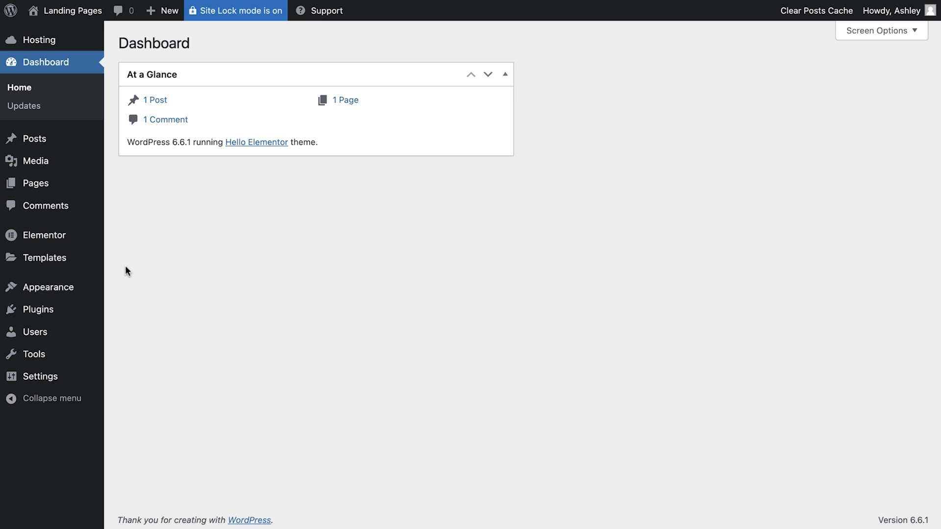
# - Under Templates > Popups, create a popup template named "Wait, please don't go!"
pyautogui.moveTo(90, 265)
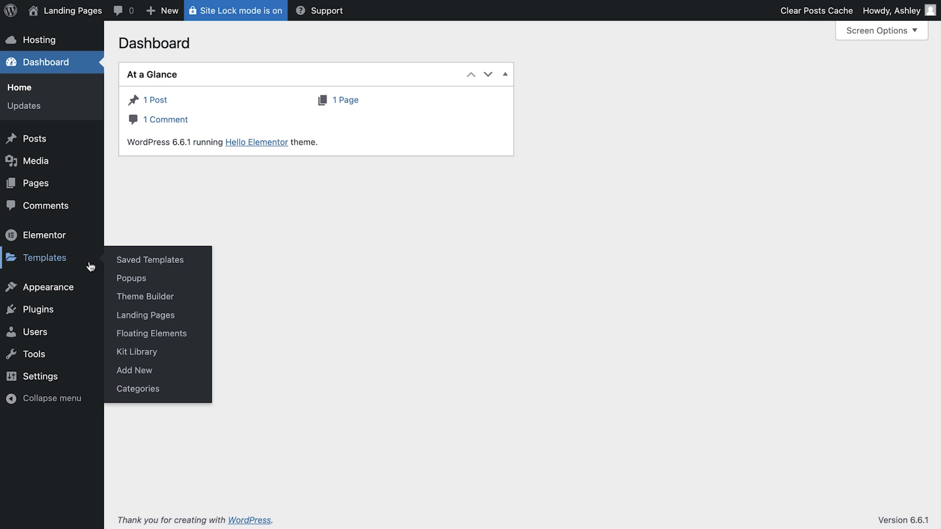
pyautogui.click(131, 279)
pyautogui.click(514, 287)
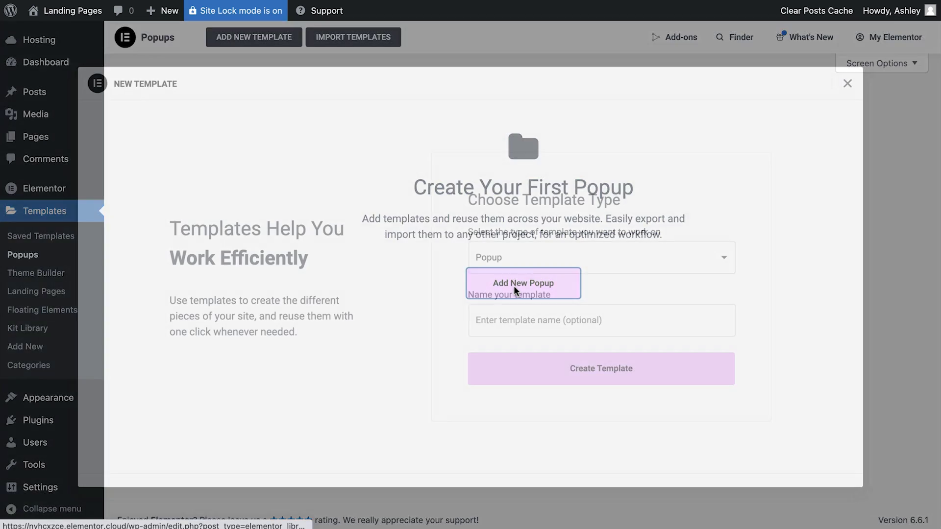
pyautogui.write("Wait, please don't go!")
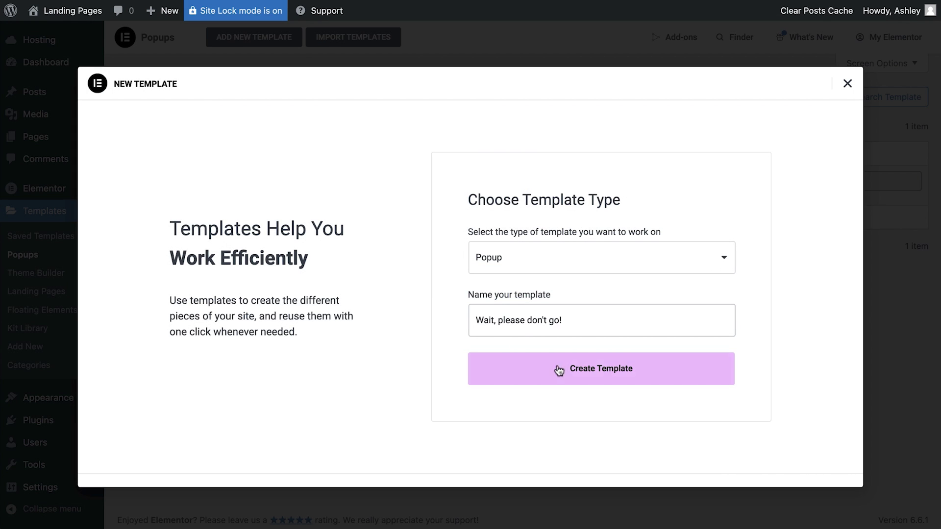
pyautogui.click(506, 370)
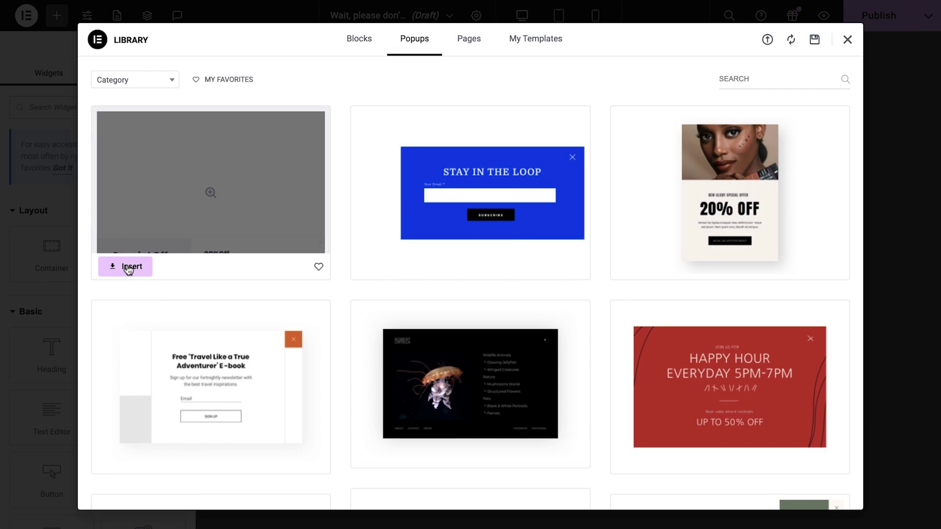
# - Insert the first popup design and give its containers the beige global Background colour
pyautogui.click(126, 264)
pyautogui.click(204, 333)
pyautogui.click(98, 92)
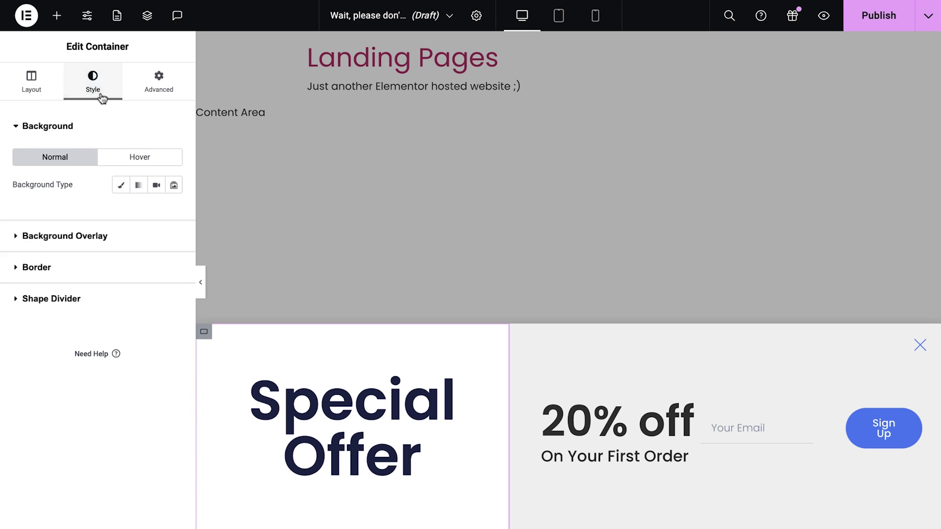
pyautogui.click(121, 184)
pyautogui.click(516, 330)
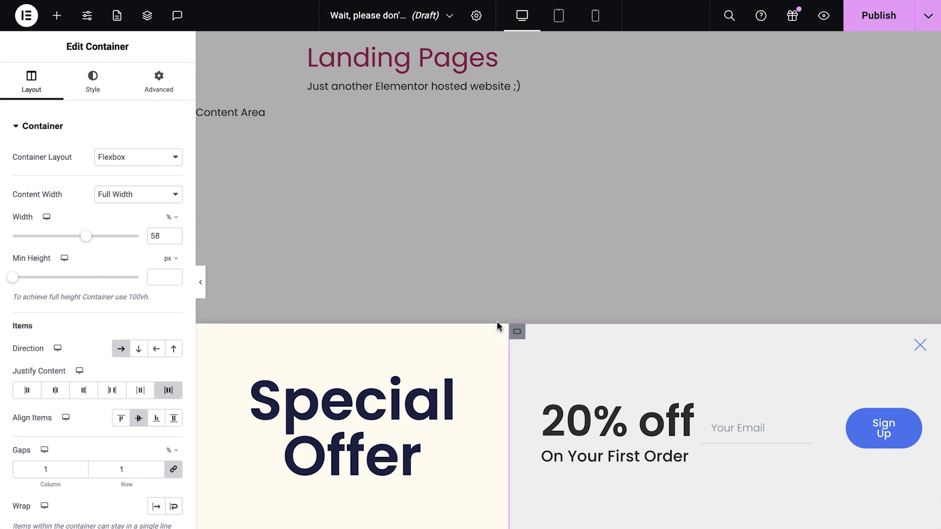
pyautogui.click(97, 85)
pyautogui.click(156, 212)
pyautogui.click(98, 375)
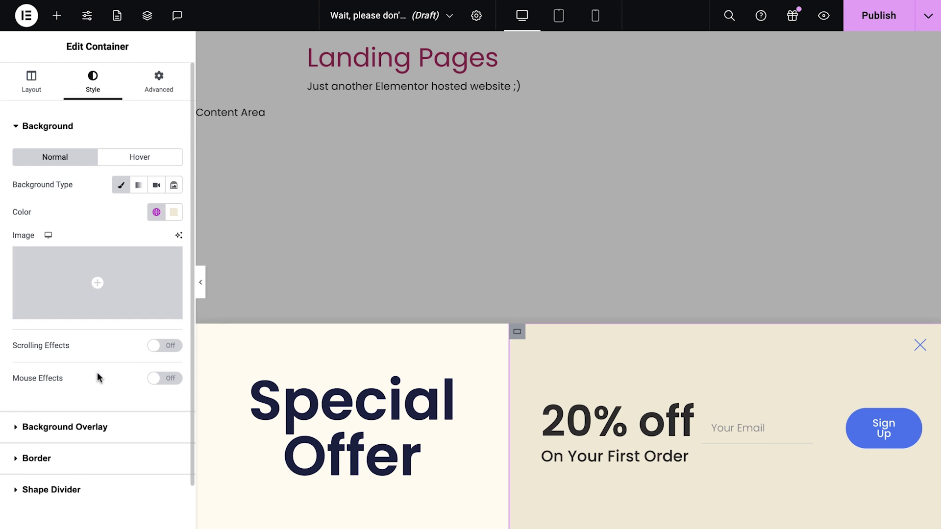
# - Delete the Special Offer heading, move the 20% off box left, and retitle it 'Wait!' with a new description
pyautogui.rightClick(329, 431)
pyautogui.click(372, 517)
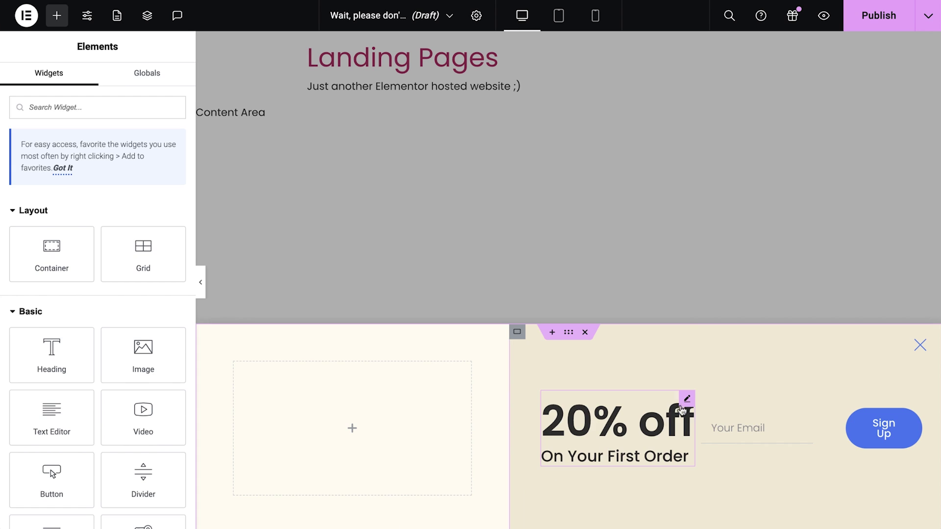
pyautogui.moveTo(687, 397); pyautogui.dragTo(364, 409)
pyautogui.tripleClick(88, 270)
pyautogui.write('Wait!')
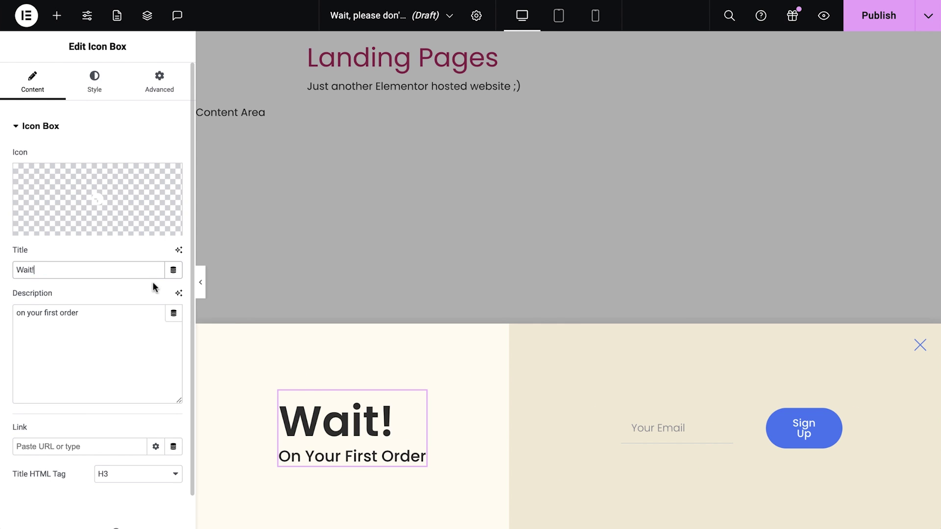
pyautogui.tripleClick(116, 319)
pyautogui.write('Don’t Miss Out On Transforming Your Eating Habits!')
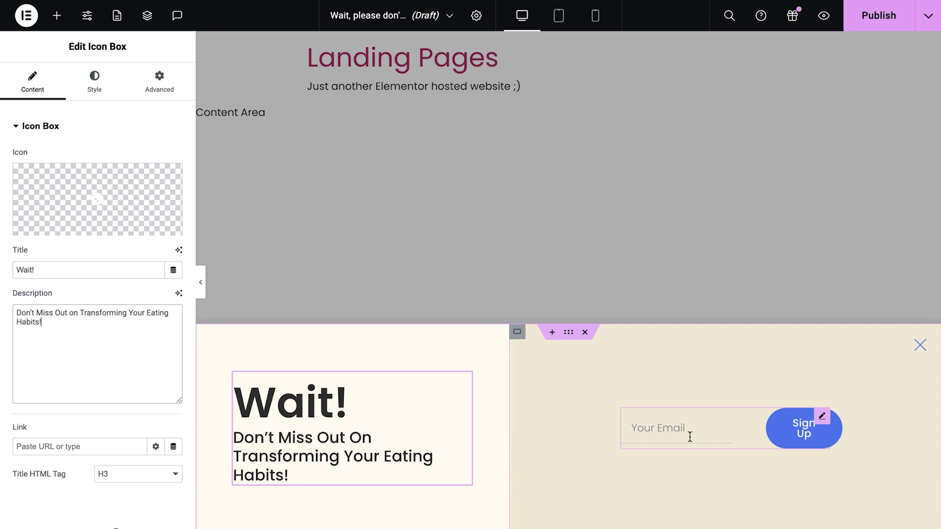
pyautogui.rightClick(710, 437)
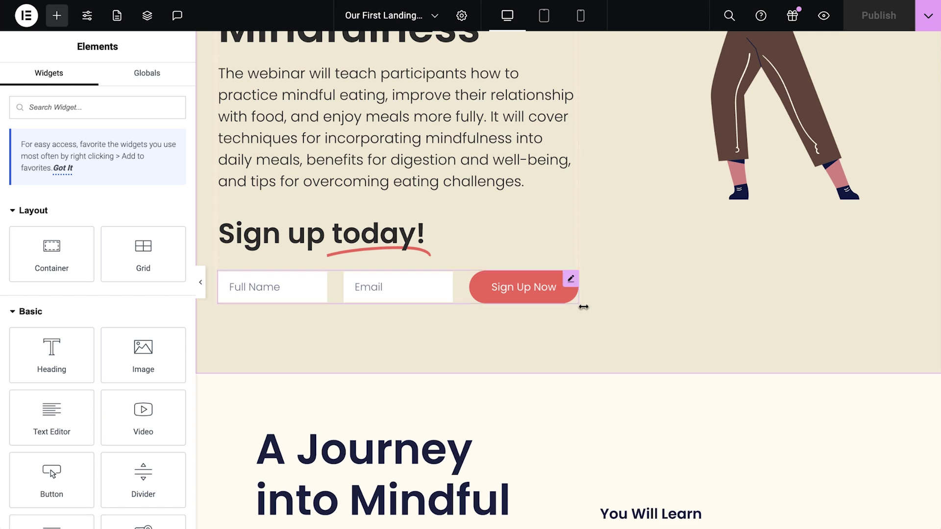
pyautogui.rightClick(542, 294)
# - Paste a copy of the Full Name, Email and Sign Up Now form into the popup's right container, then open Publish Settings
pyautogui.click(559, 292)
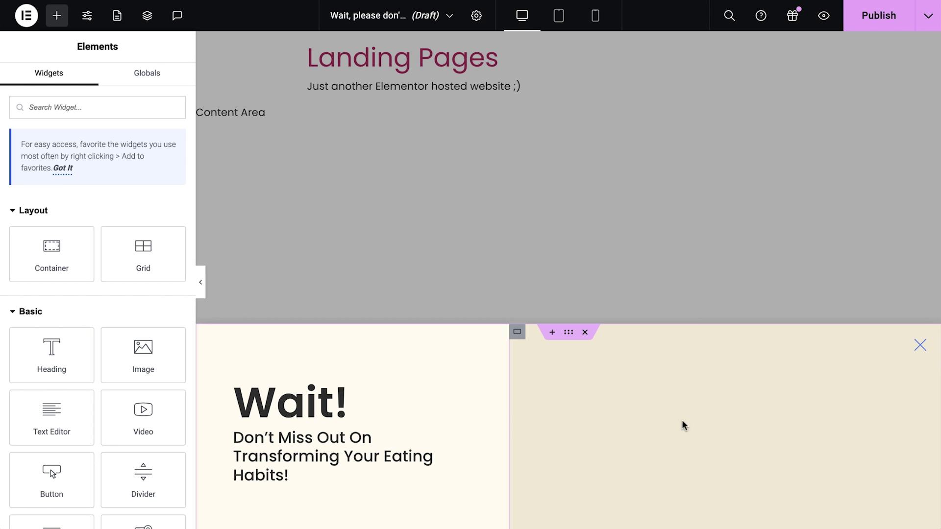
pyautogui.rightClick(699, 443)
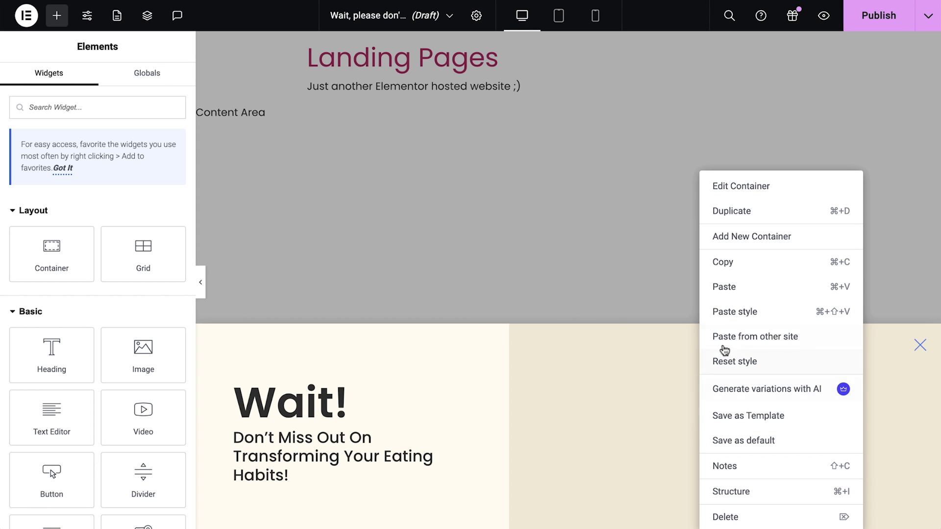
pyautogui.click(733, 289)
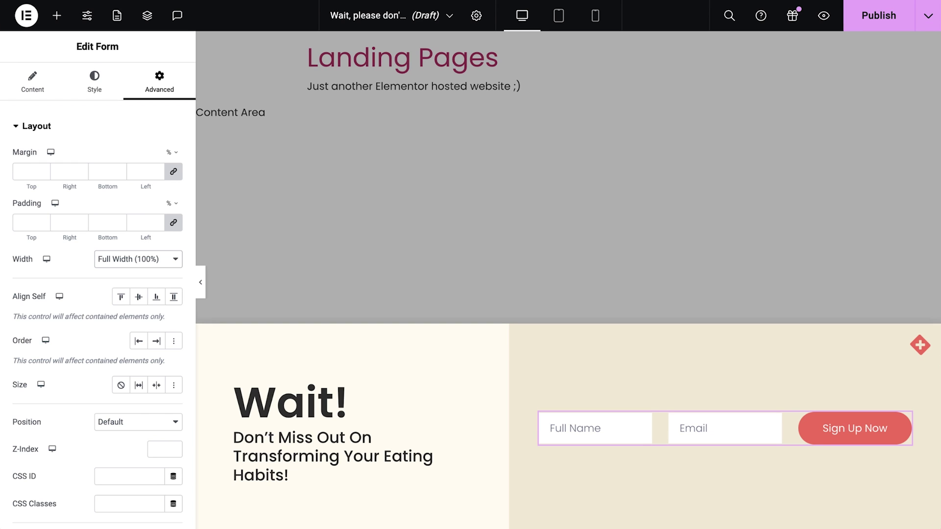
pyautogui.click(895, 60)
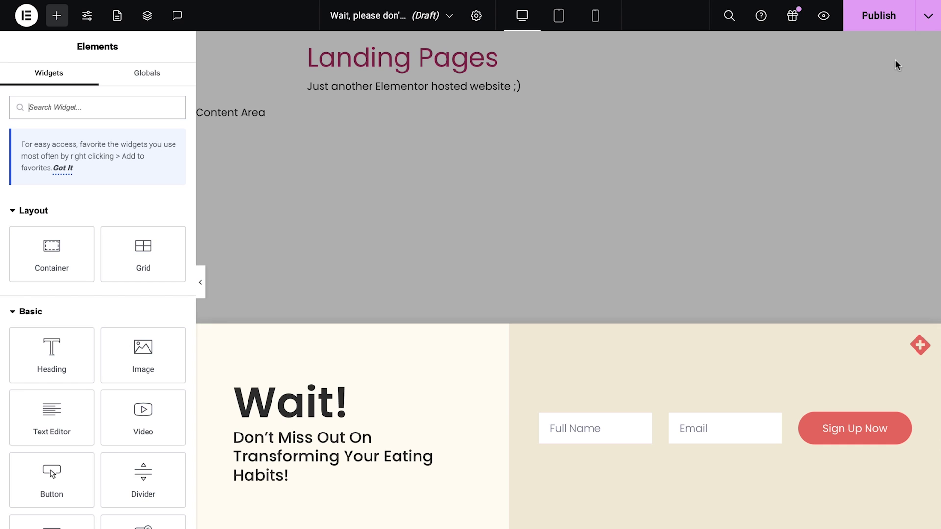
pyautogui.click(880, 21)
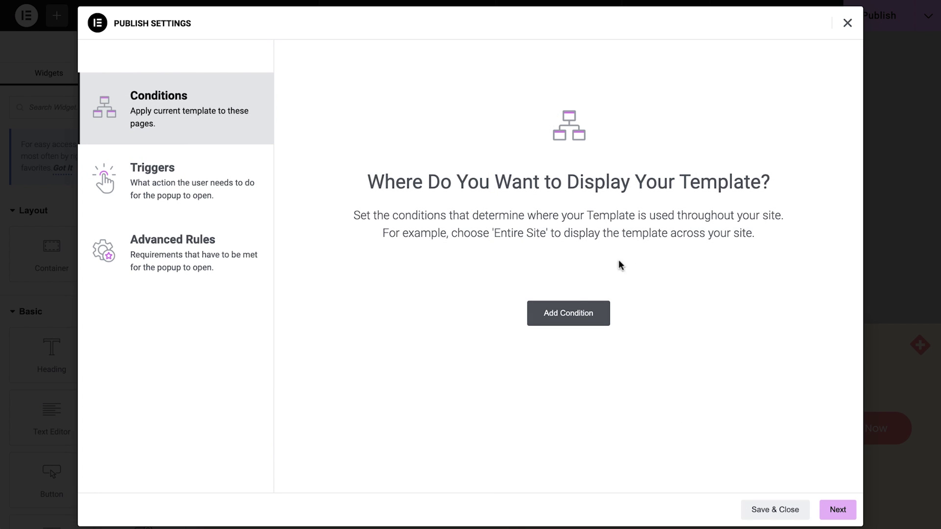
# - Add a display condition showing the popup only on the landing page Our First Landing Page
pyautogui.click(557, 315)
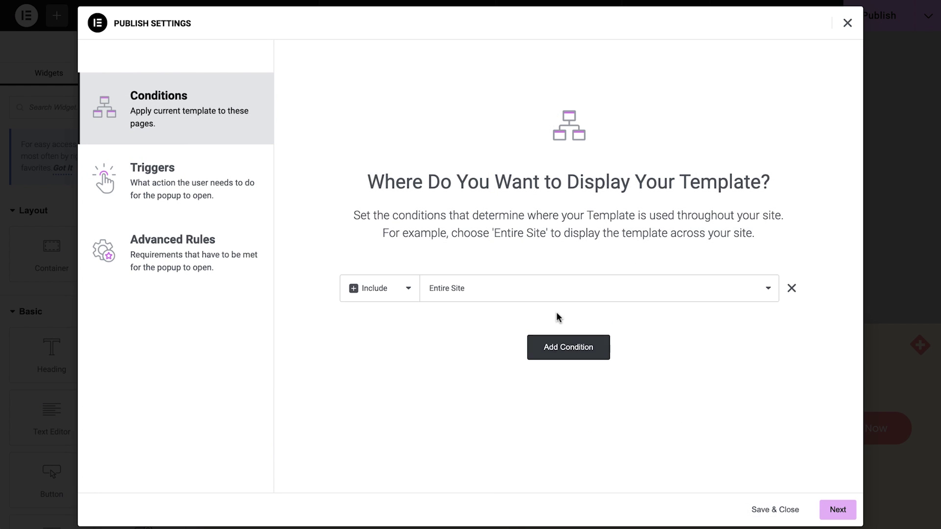
pyautogui.click(596, 299)
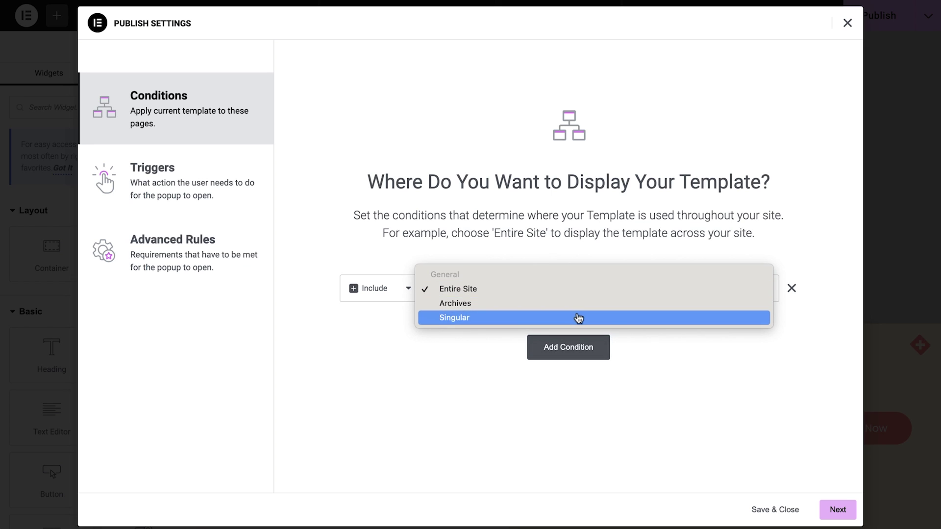
pyautogui.click(578, 318)
pyautogui.click(622, 296)
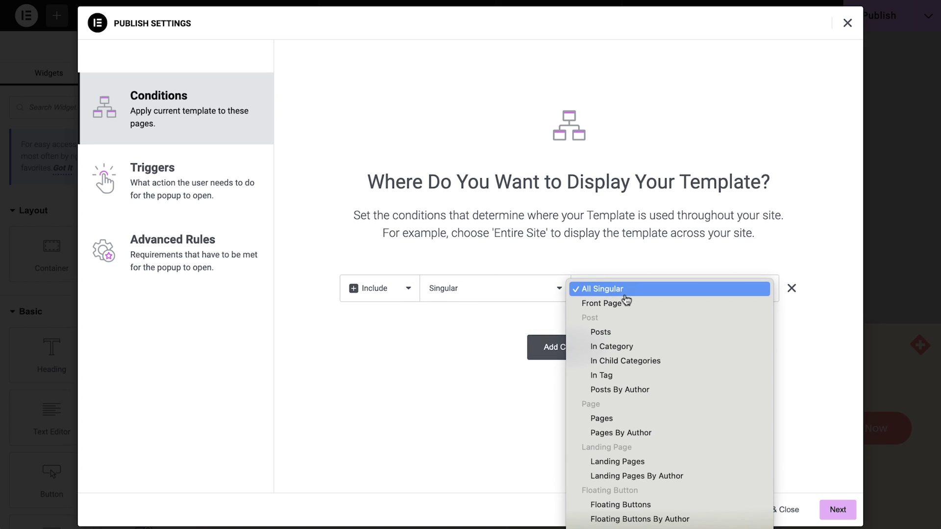
pyautogui.click(640, 462)
pyautogui.click(730, 300)
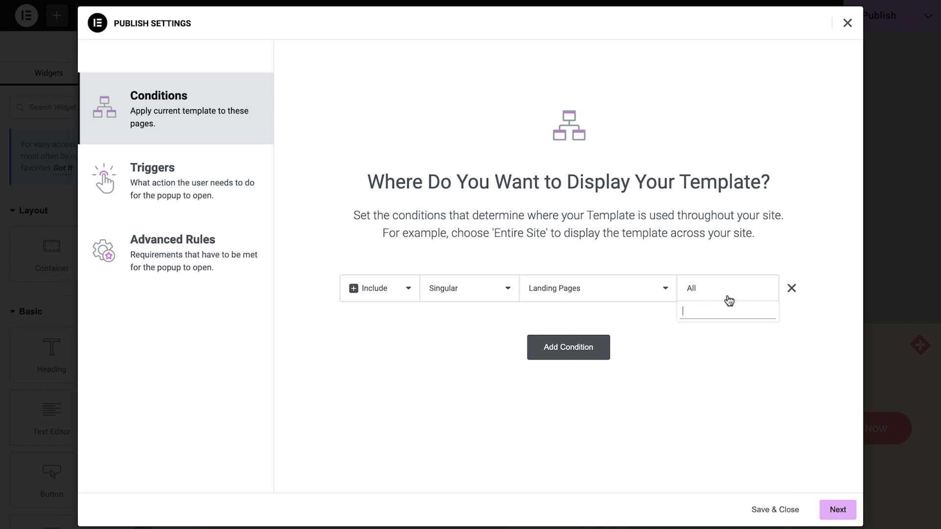
pyautogui.write('our')
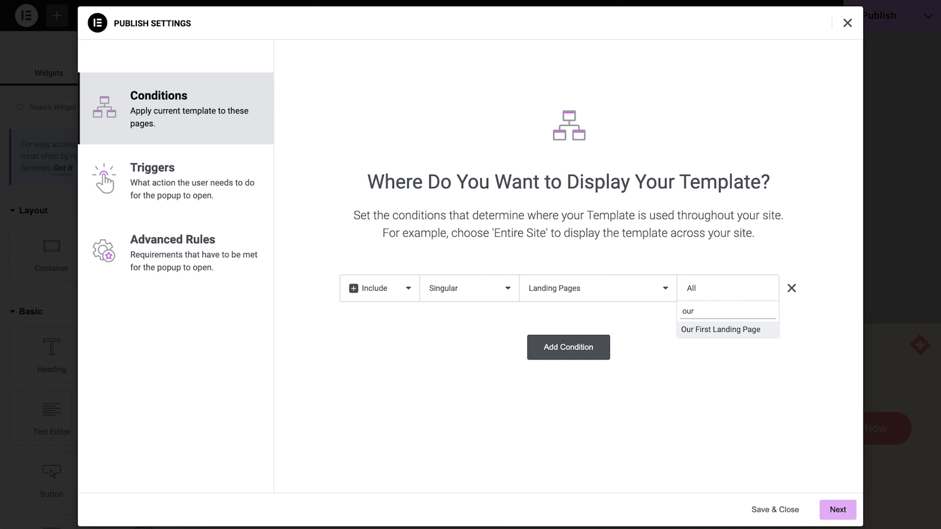
pyautogui.click(729, 330)
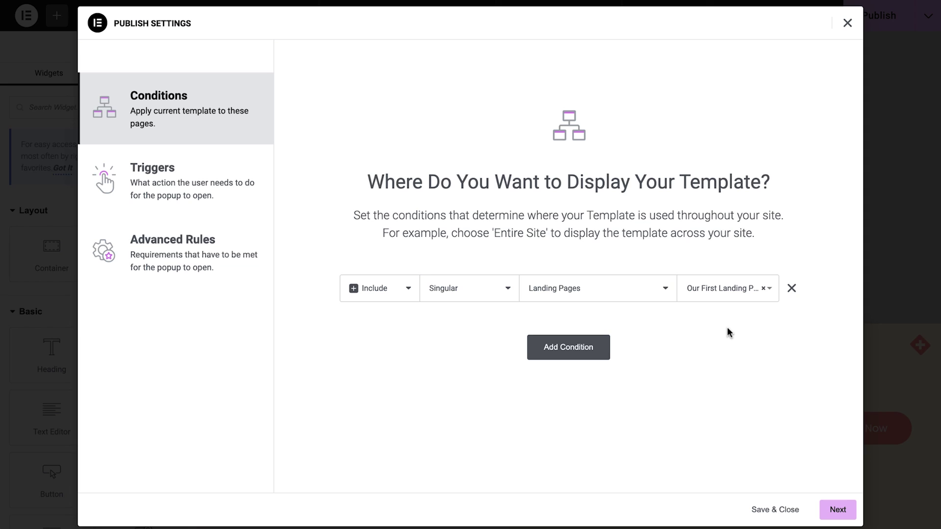
# - Trigger the popup on page exit intent, limit it to 1 time per week, and save
pyautogui.click(195, 178)
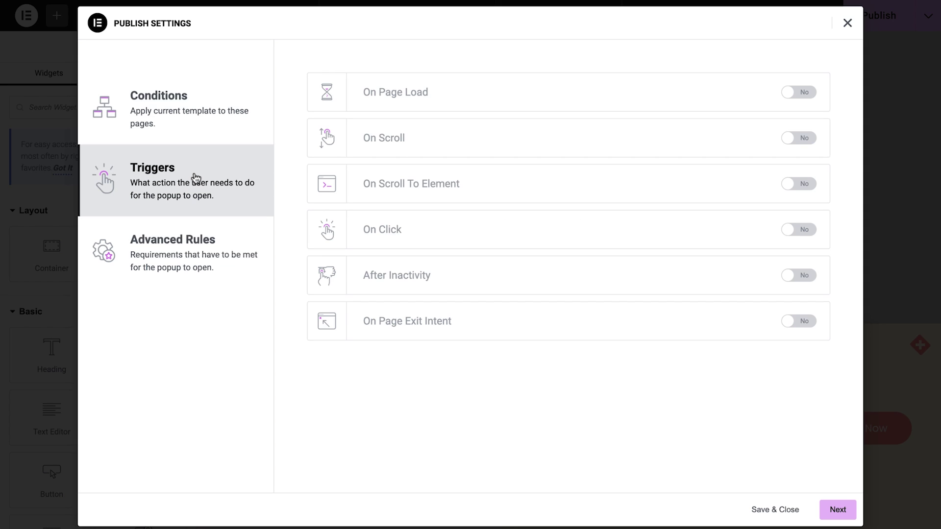
pyautogui.click(802, 323)
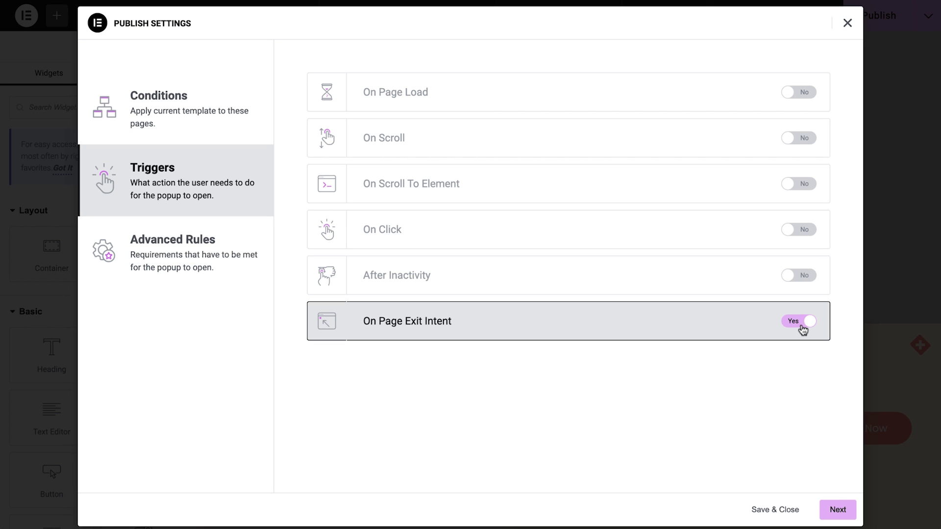
pyautogui.click(245, 254)
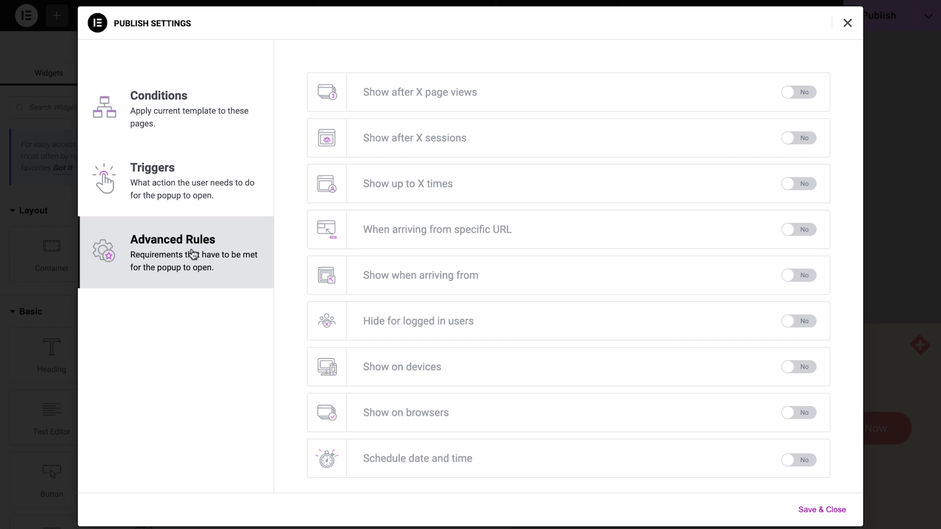
pyautogui.click(803, 186)
pyautogui.click(559, 192)
pyautogui.click(559, 193)
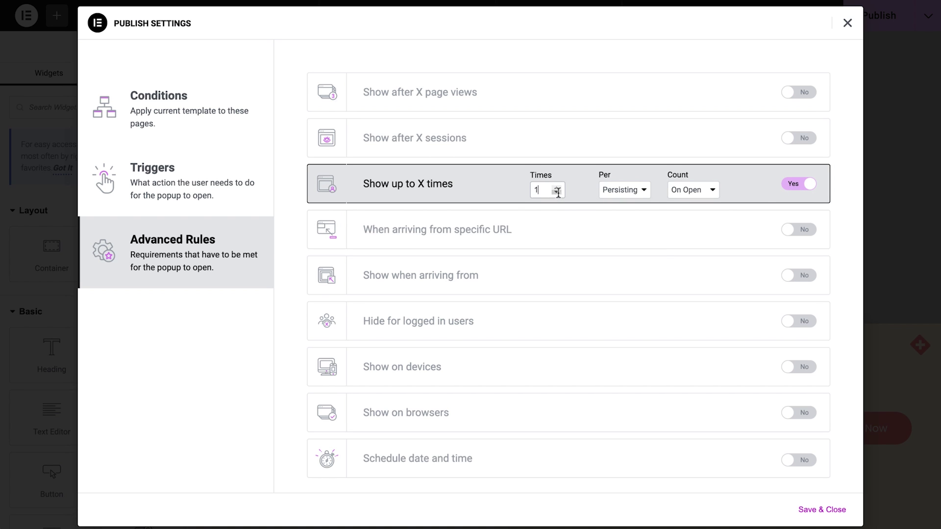
pyautogui.click(624, 190)
pyautogui.click(626, 235)
pyautogui.click(815, 509)
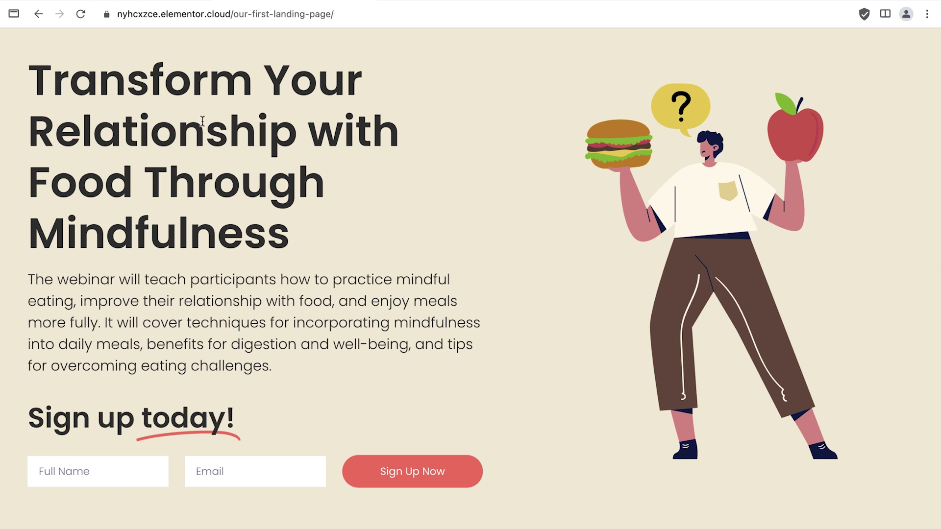
# - Try the live landing page's WhatsApp contact button, then a bookshop page's WhatsApp chat preview
pyautogui.moveTo(39, 16)
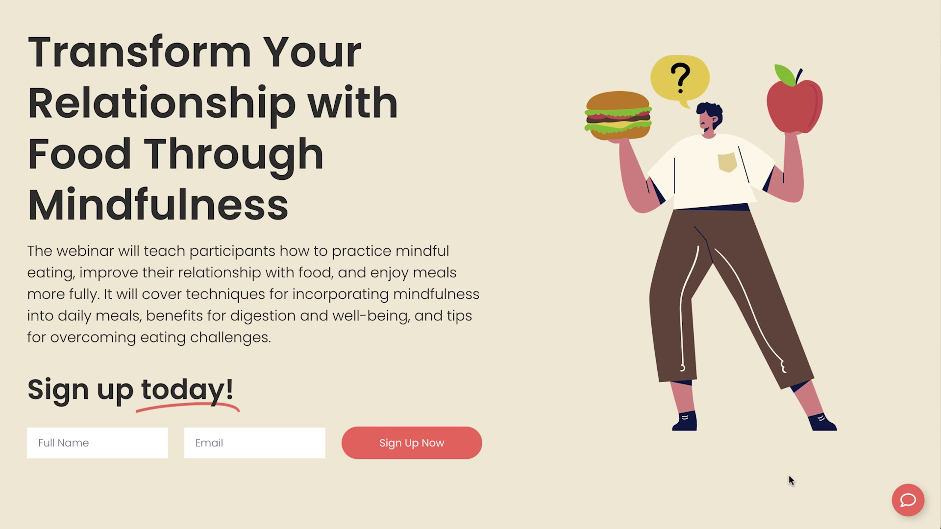
pyautogui.click(906, 500)
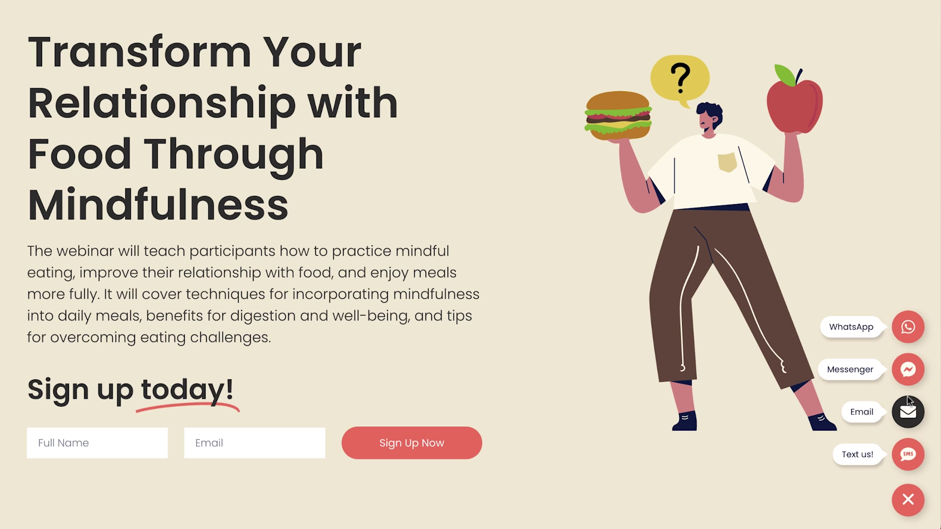
pyautogui.click(909, 332)
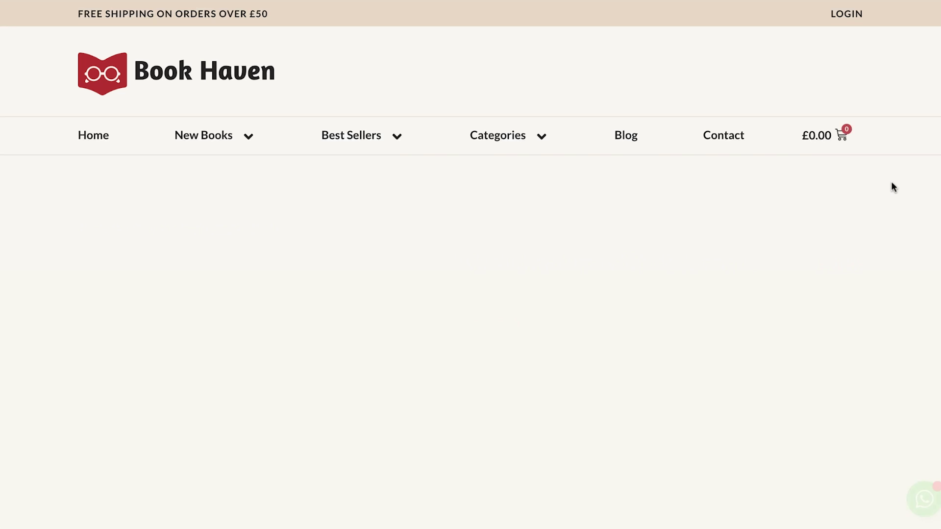
pyautogui.scroll(-7, 890, 181)
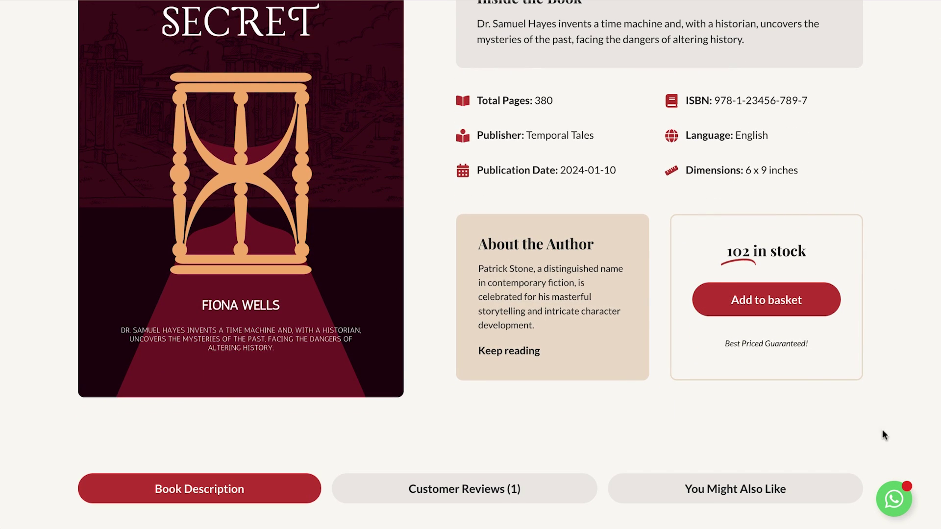
pyautogui.click(894, 499)
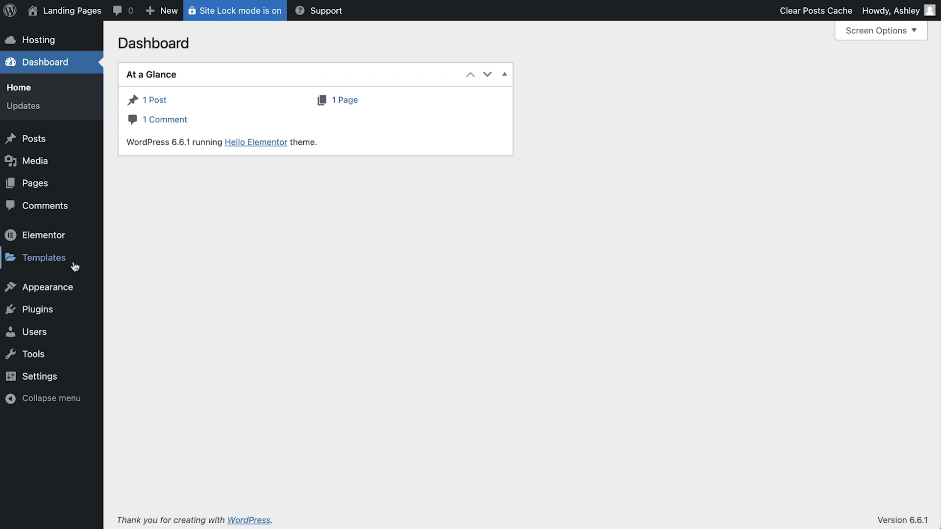
# - Create a new floating button from Templates > Floating Elements
pyautogui.moveTo(73, 266)
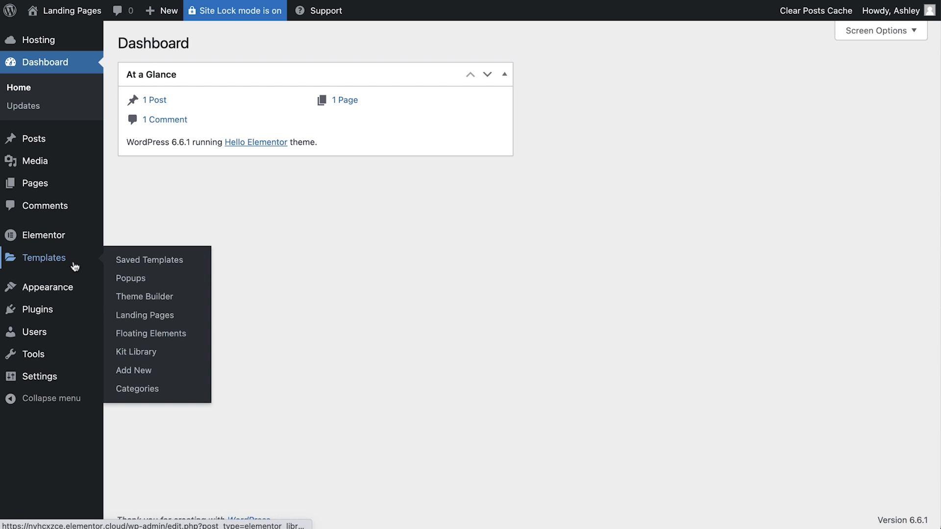
pyautogui.click(173, 338)
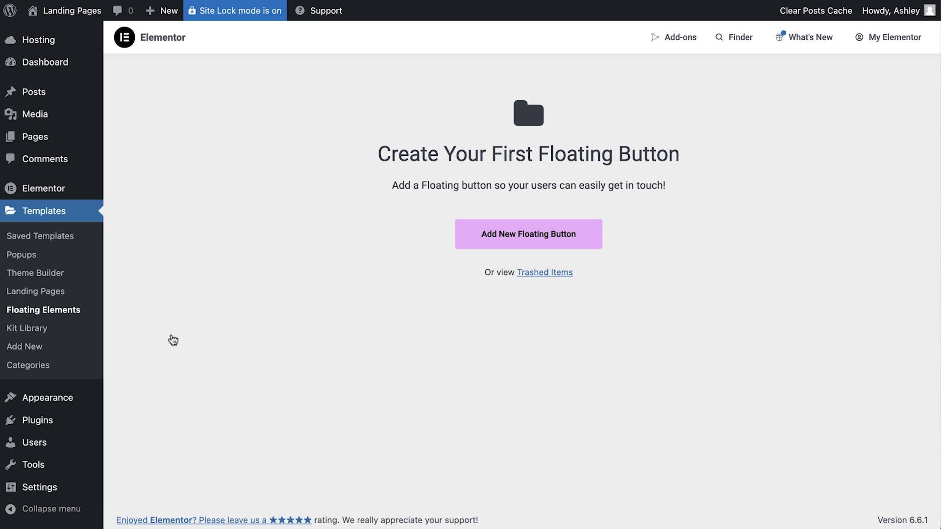
pyautogui.click(516, 238)
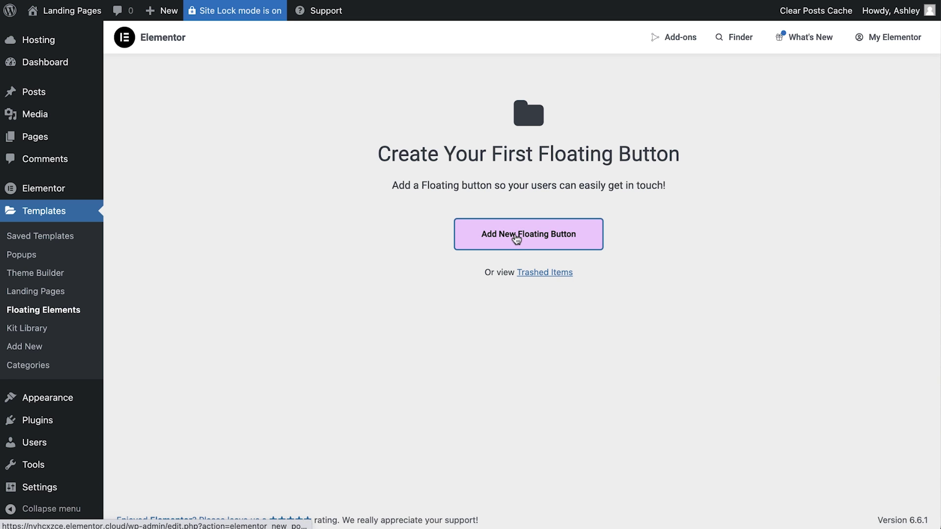
# - Preview a library template with WhatsApp, Messenger, Email and Call us! buttons, and insert it
pyautogui.scroll(-8, 826, 278)
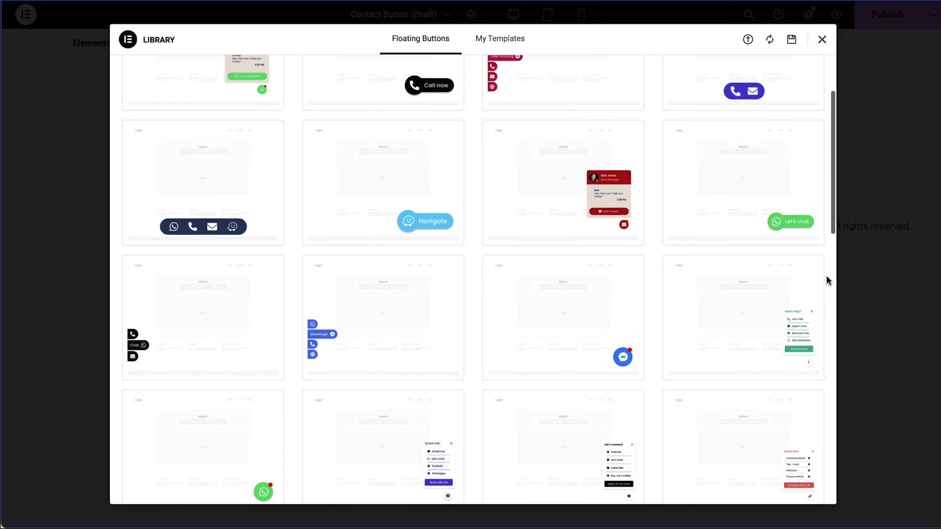
pyautogui.scroll(-12, 827, 278)
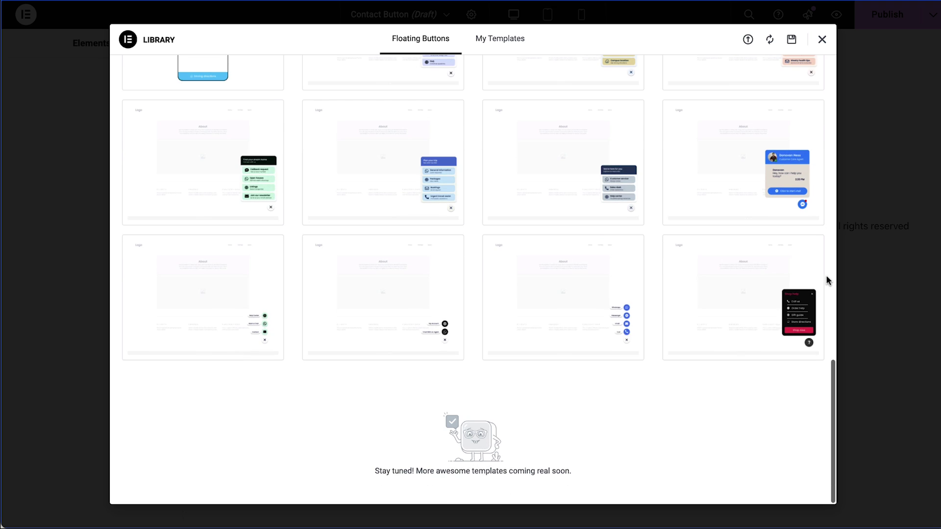
pyautogui.moveTo(719, 302)
pyautogui.click(560, 309)
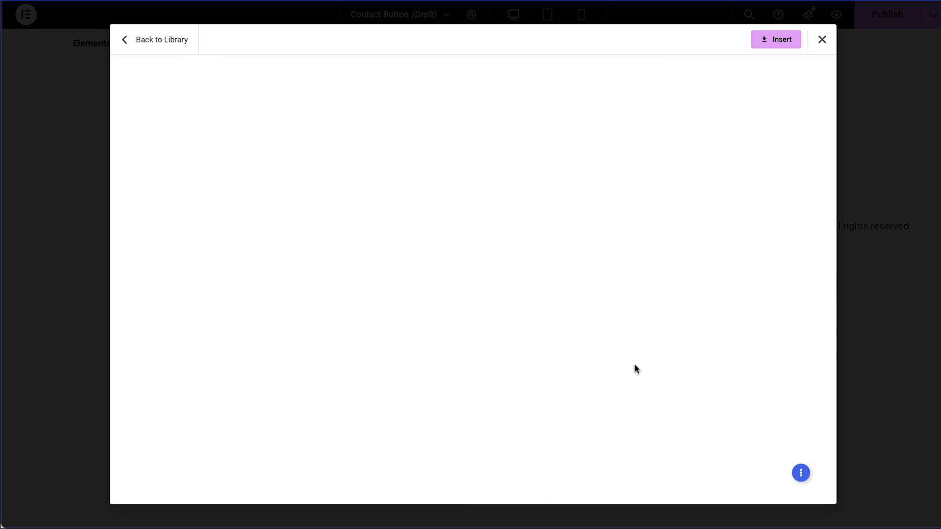
pyautogui.click(801, 473)
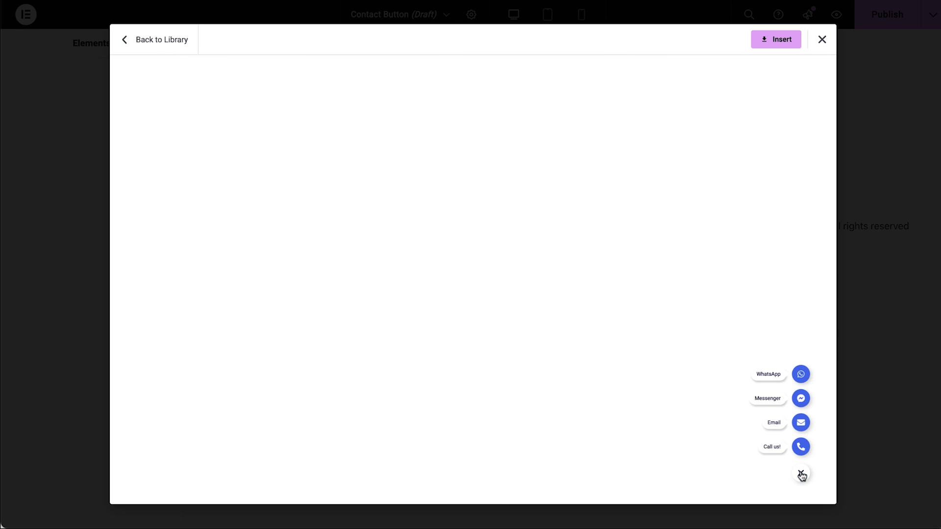
pyautogui.click(764, 44)
# - Give the menu button the plain comment icon
pyautogui.click(104, 211)
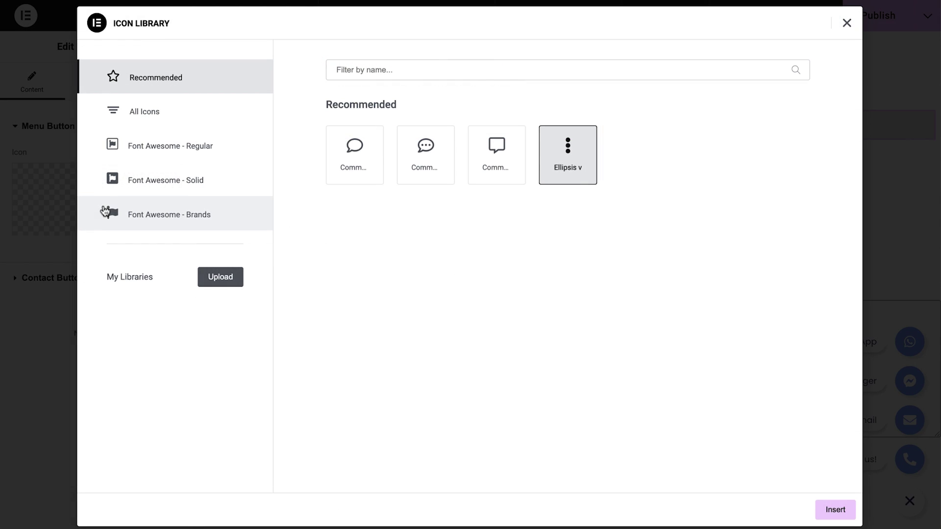
pyautogui.click(349, 161)
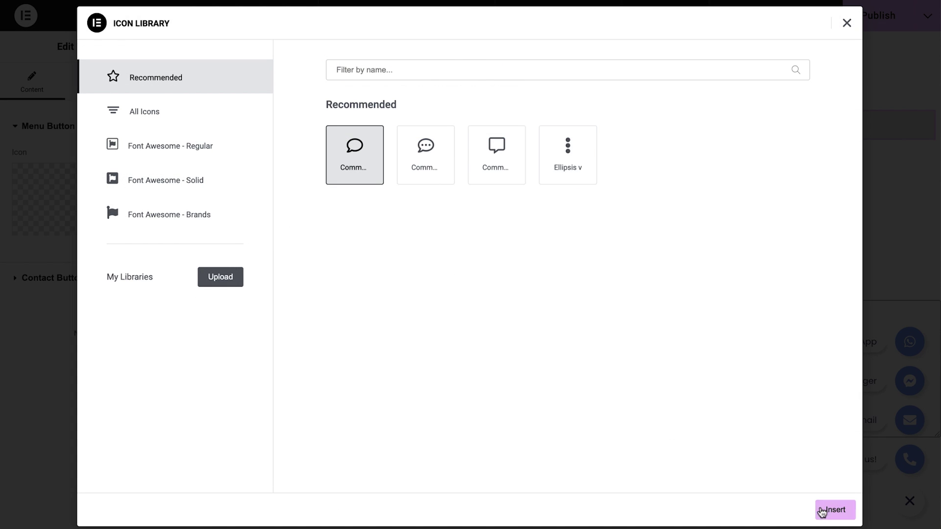
pyautogui.click(822, 512)
# - Review the contact buttons and turn the Telephone contact into SMS with a phone number
pyautogui.click(76, 278)
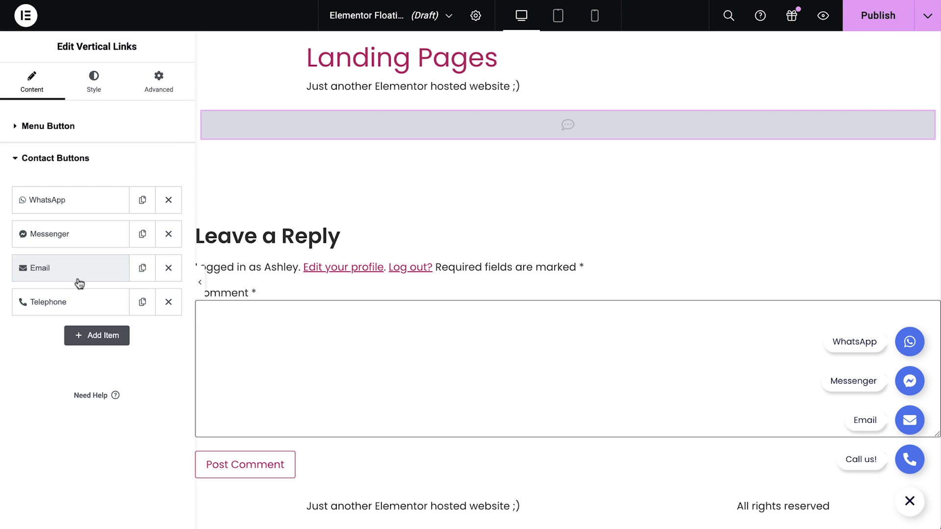
pyautogui.click(67, 209)
pyautogui.click(74, 331)
pyautogui.click(98, 362)
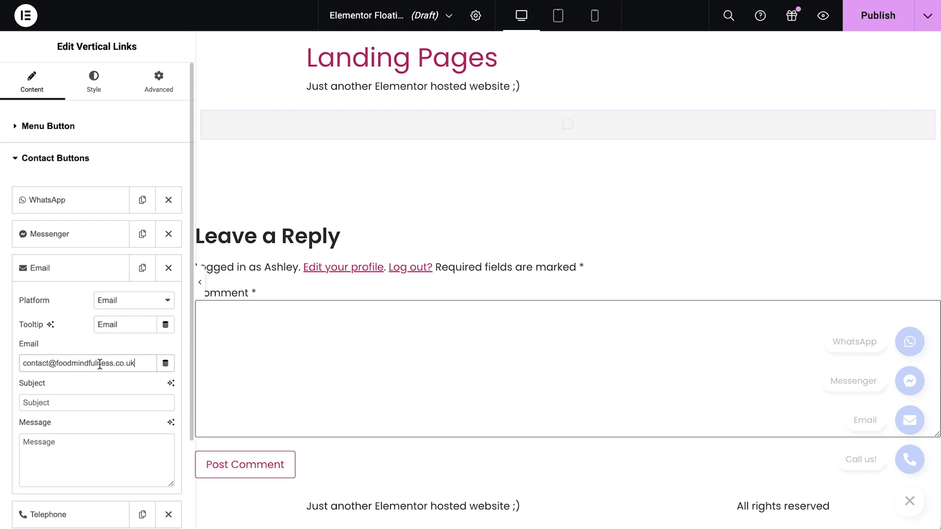
pyautogui.click(79, 268)
pyautogui.click(80, 308)
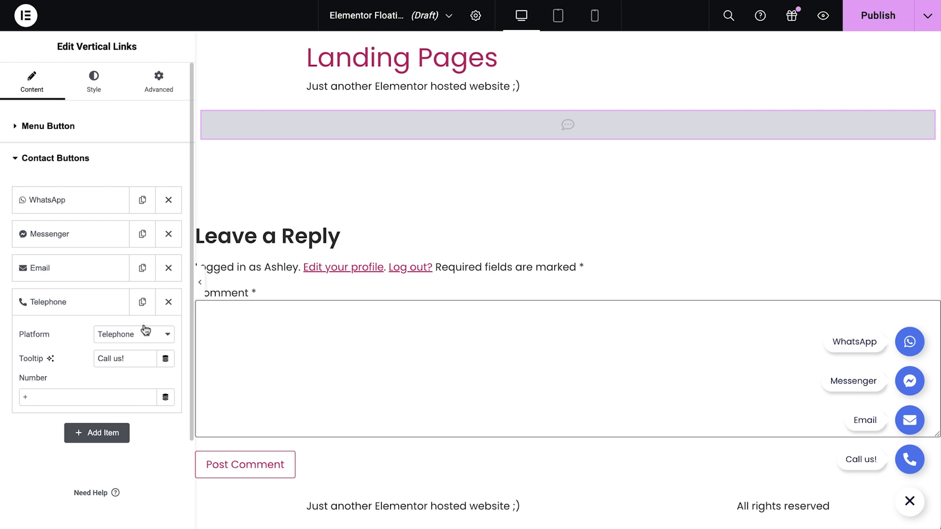
pyautogui.click(164, 337)
pyautogui.click(132, 377)
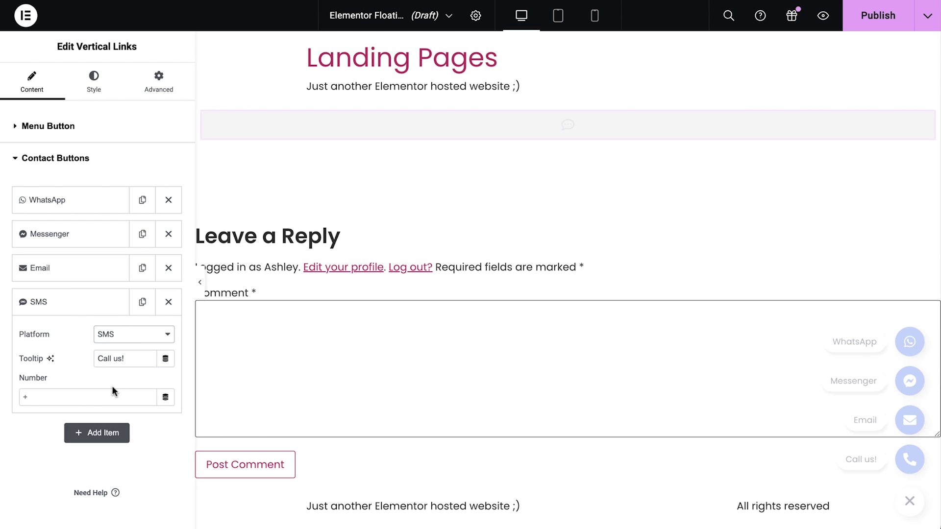
pyautogui.click(86, 397)
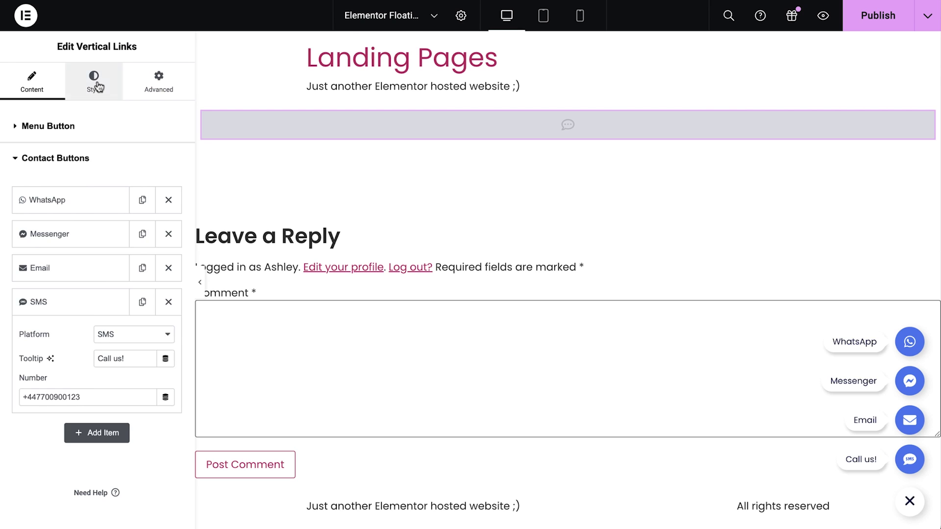
# - Style the menu button Medium size and give menu and contact buttons the red Accent background
pyautogui.click(94, 81)
pyautogui.click(135, 159)
pyautogui.click(134, 171)
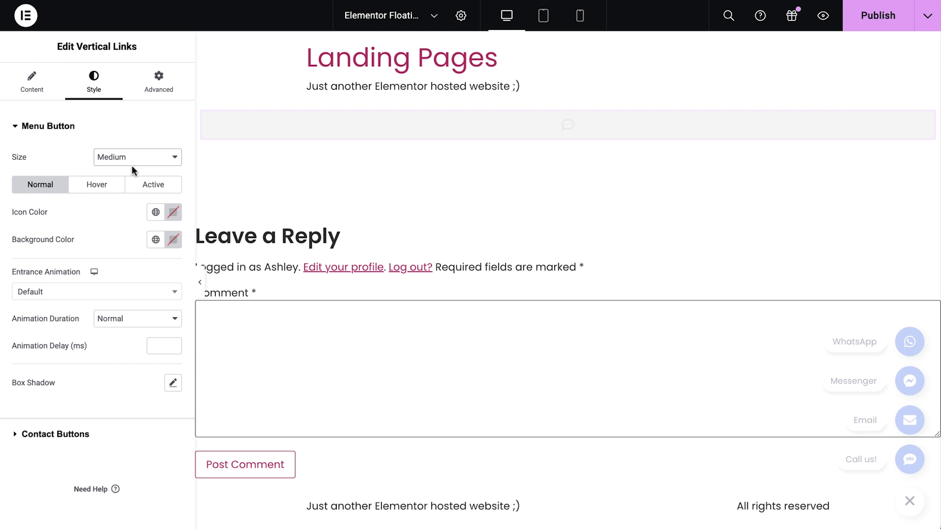
pyautogui.click(155, 239)
pyautogui.click(96, 379)
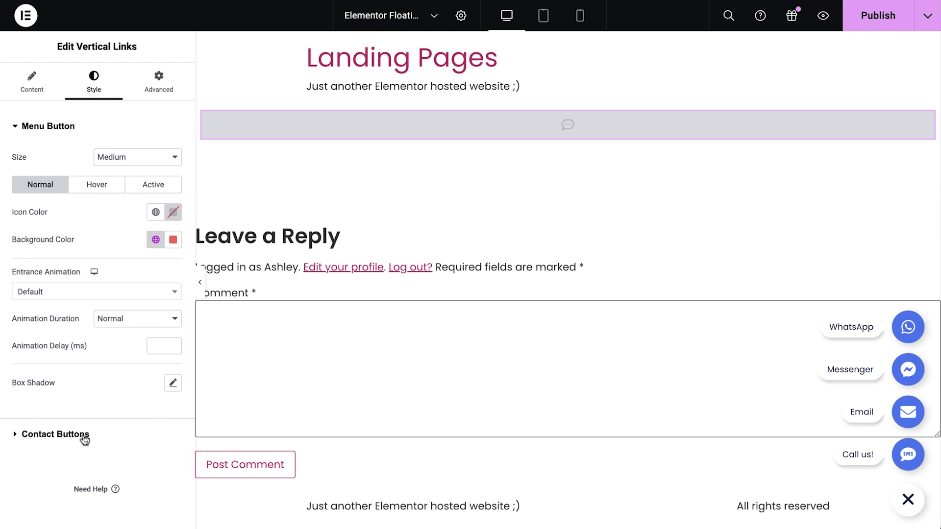
pyautogui.click(84, 435)
pyautogui.click(155, 243)
pyautogui.click(96, 380)
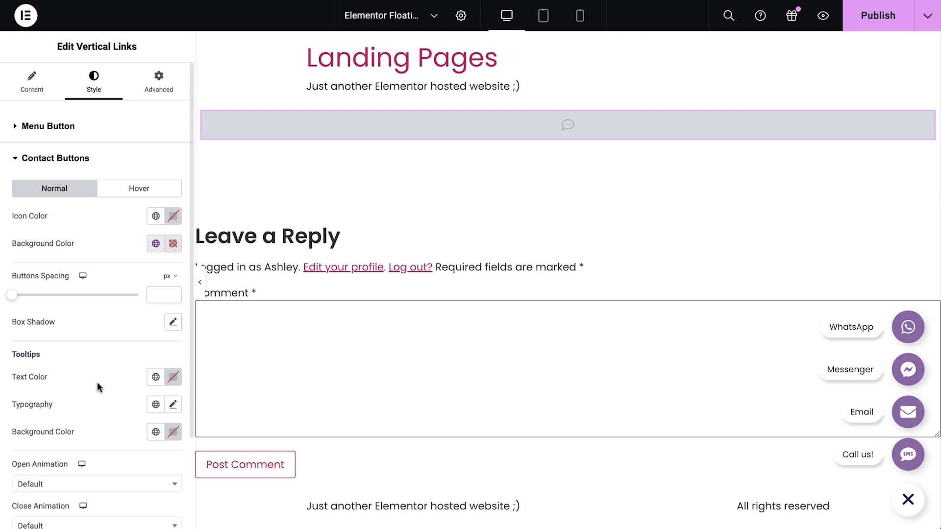
# - Position the buttons on the right with horizontal and vertical offsets of 25
pyautogui.click(159, 90)
pyautogui.click(156, 157)
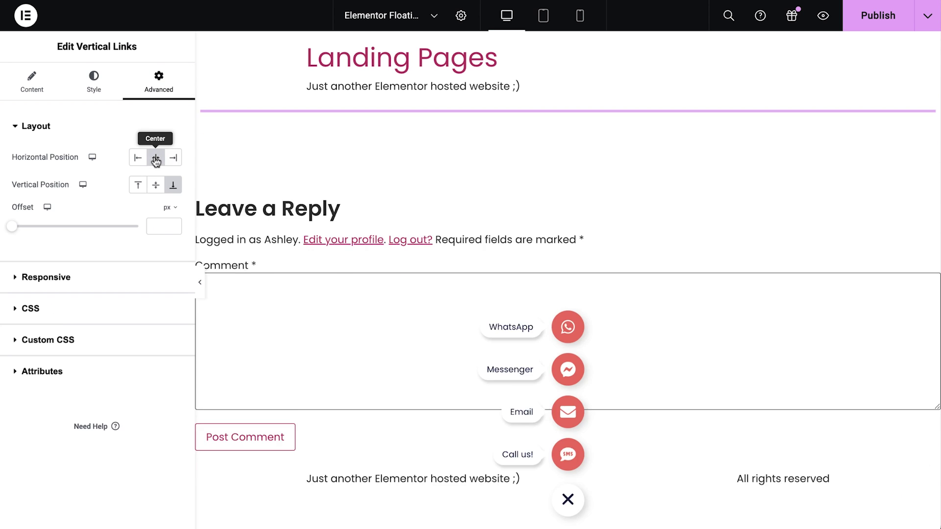
pyautogui.click(138, 158)
pyautogui.click(173, 157)
pyautogui.click(162, 197)
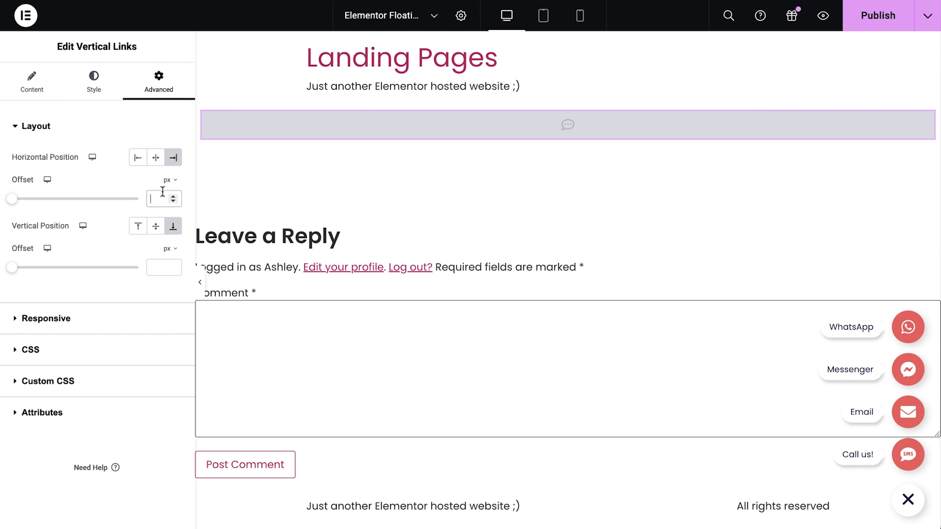
pyautogui.write('25')
pyautogui.click(162, 267)
pyautogui.write('25')
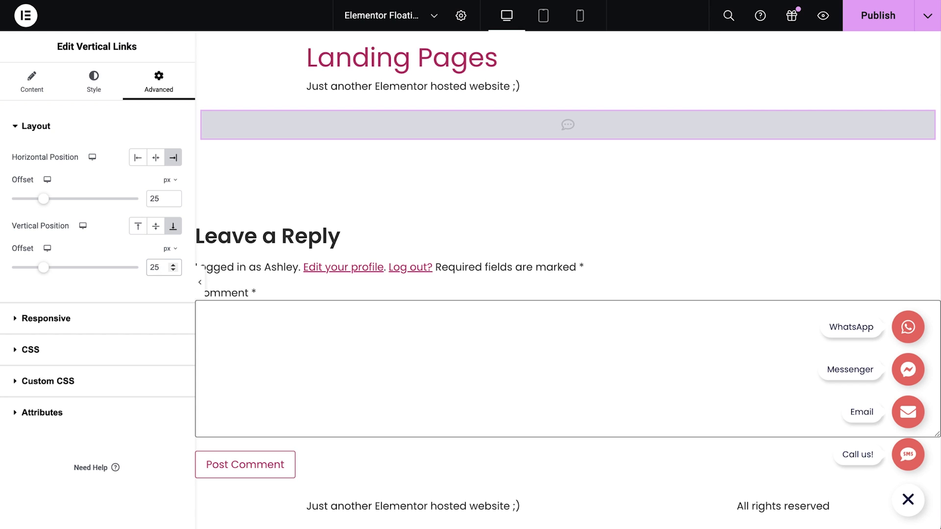
# - In Publish Settings, add a display condition to show the button on the Entire Site
pyautogui.click(867, 24)
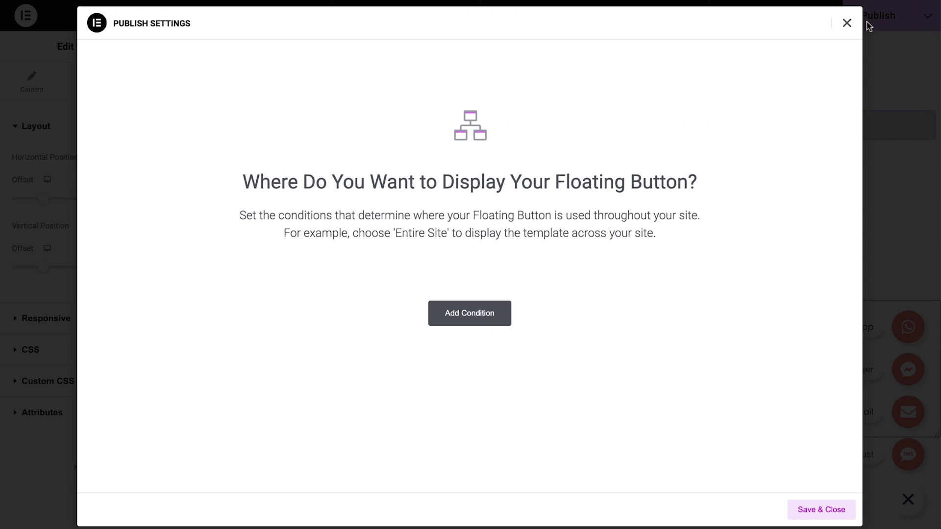
pyautogui.click(478, 315)
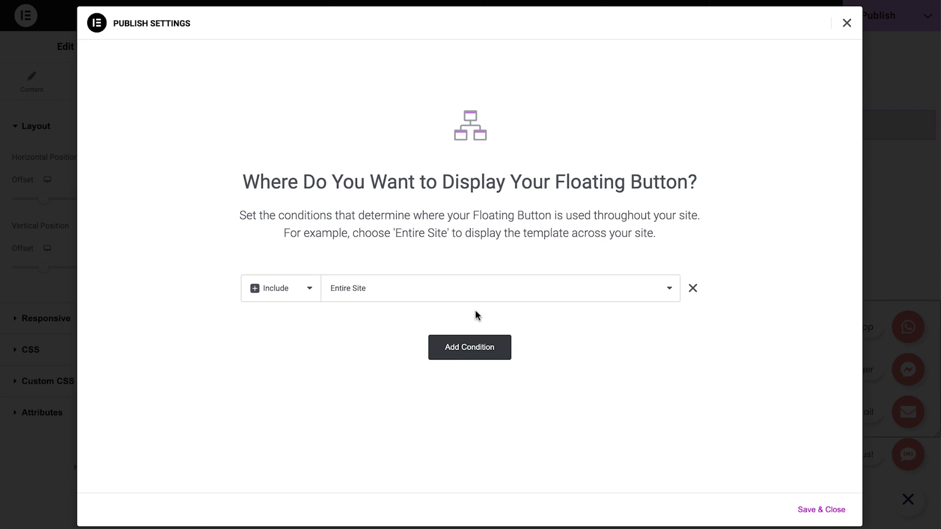
pyautogui.click(512, 294)
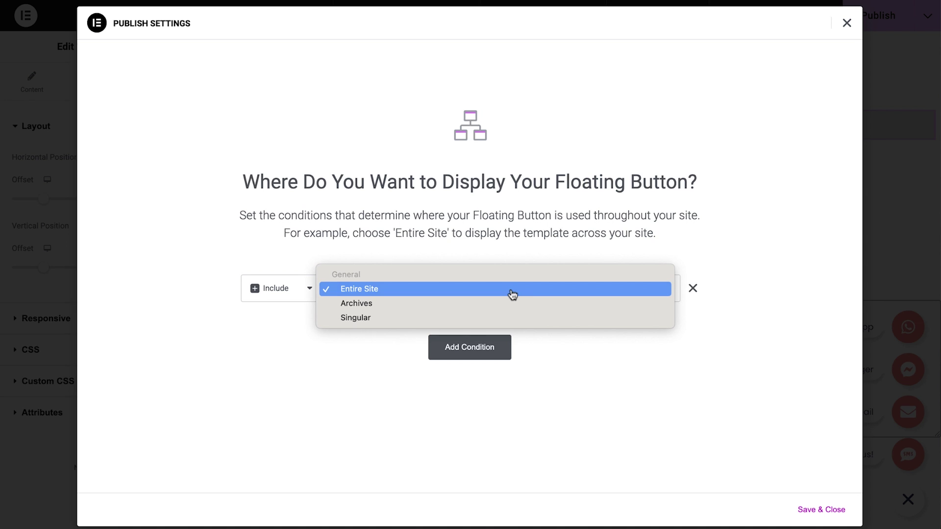